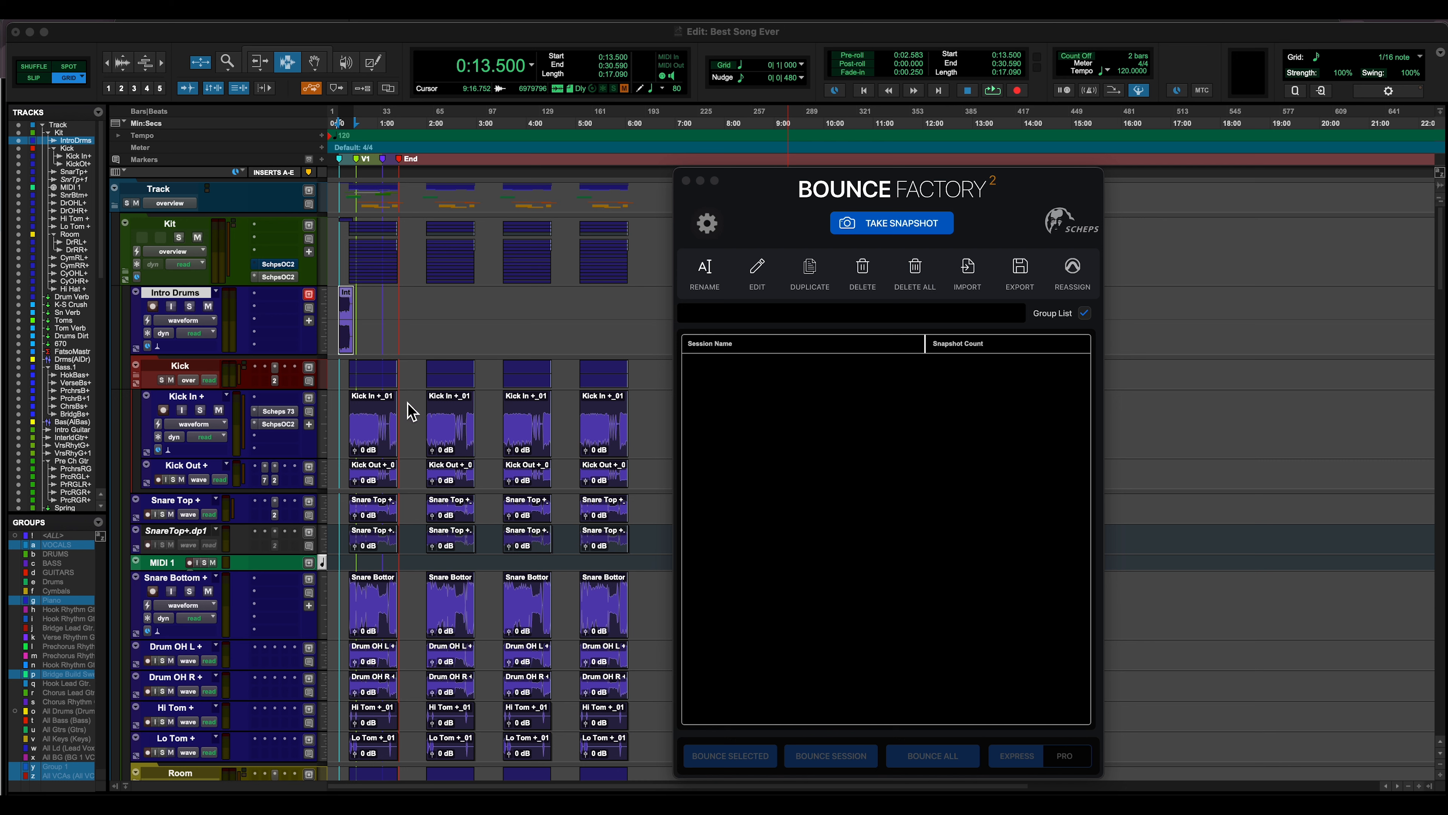
Take a snapshot of the session with the intro drums range selected and name its file Best Song Ever Main Mix
{"action": "double_click", "coordinate": [348, 316]}
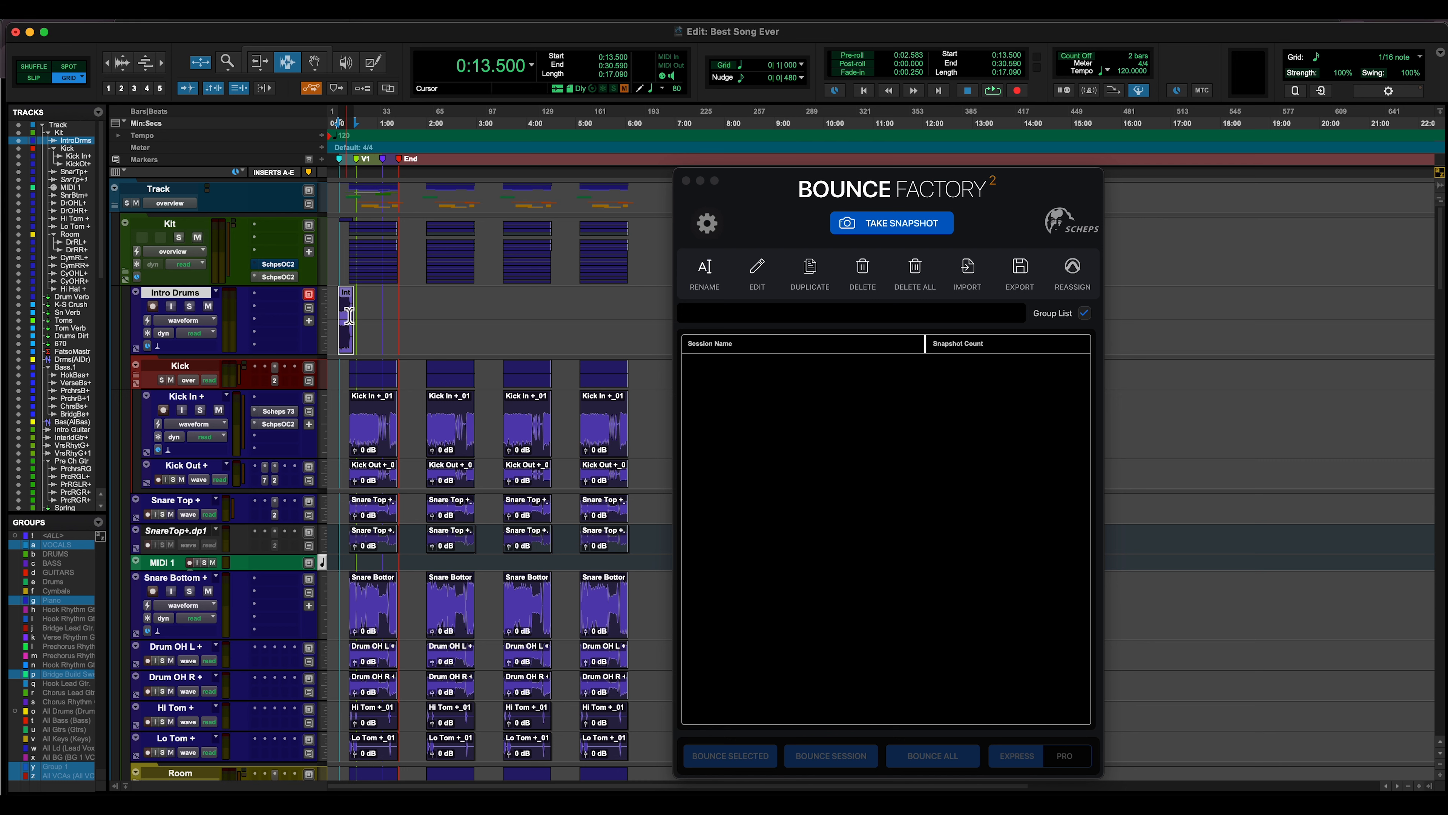
{"action": "left_click", "coordinate": [923, 229]}
{"action": "left_click", "coordinate": [923, 228]}
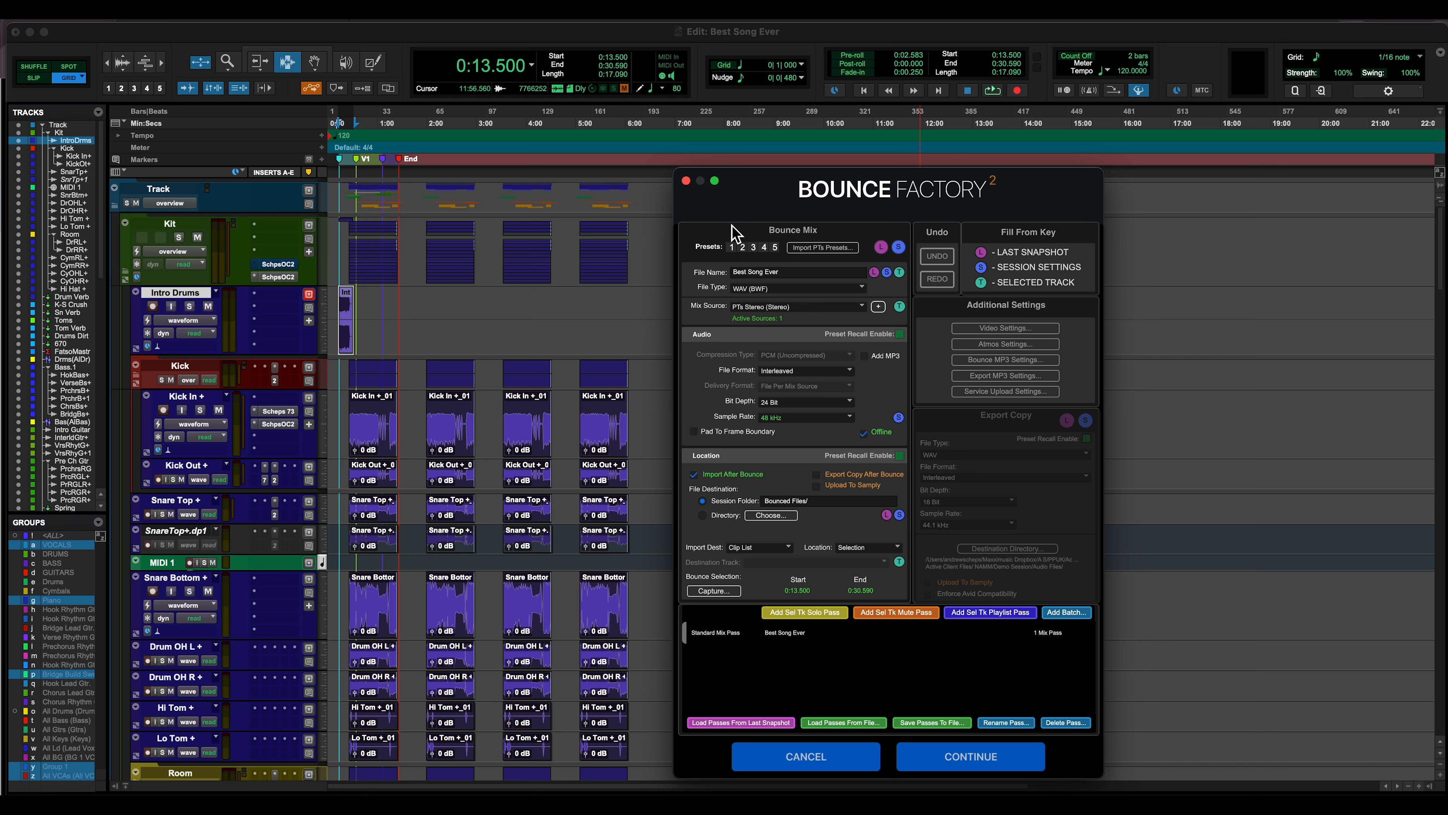
{"action": "left_click", "coordinate": [803, 276]}
{"action": "type", "text": "Main Mix"}
Check the import destination choices without changing them and enable exporting a copy after bounce
{"action": "left_click", "coordinate": [771, 549]}
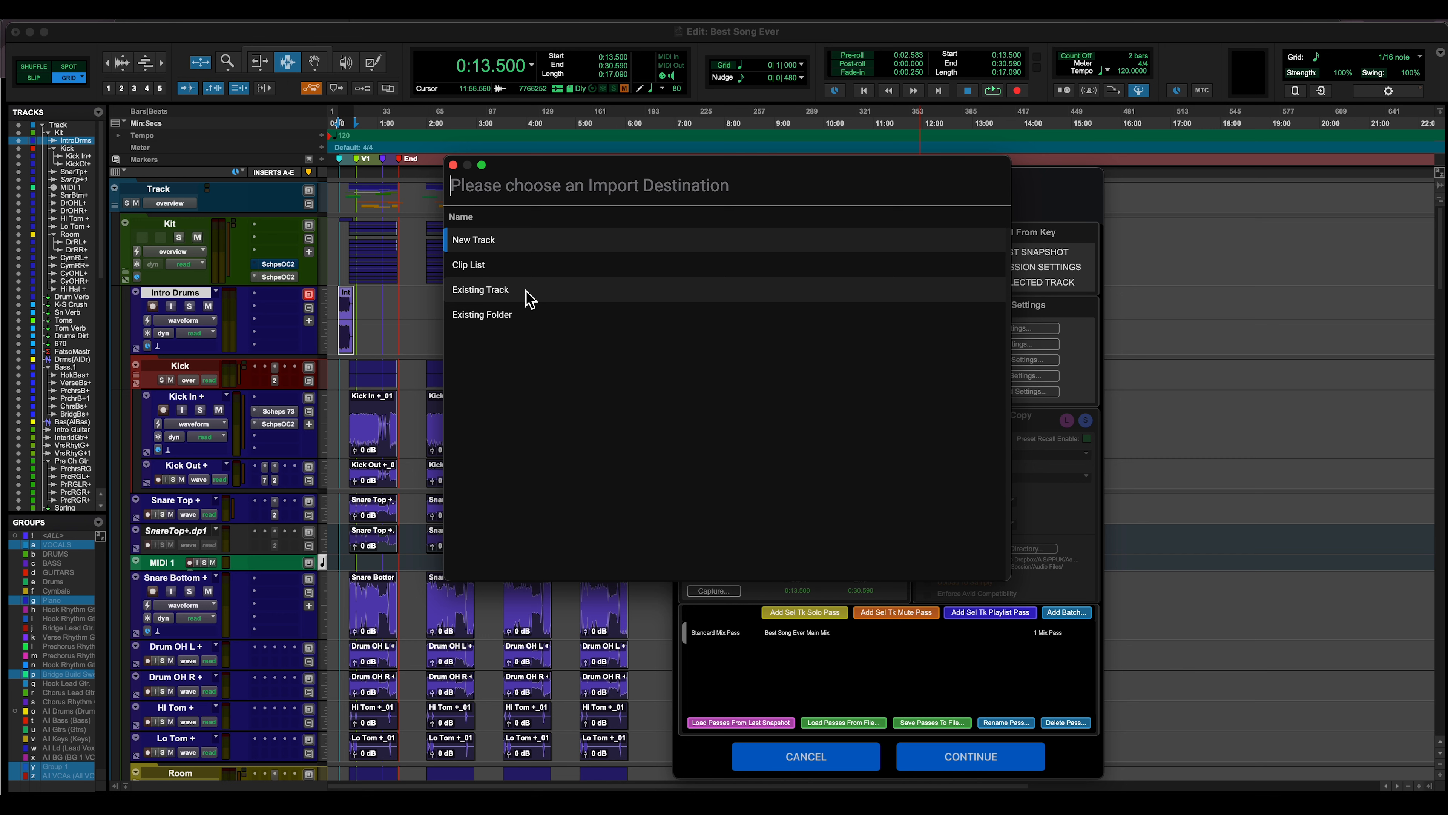
{"action": "key", "text": "Escape"}
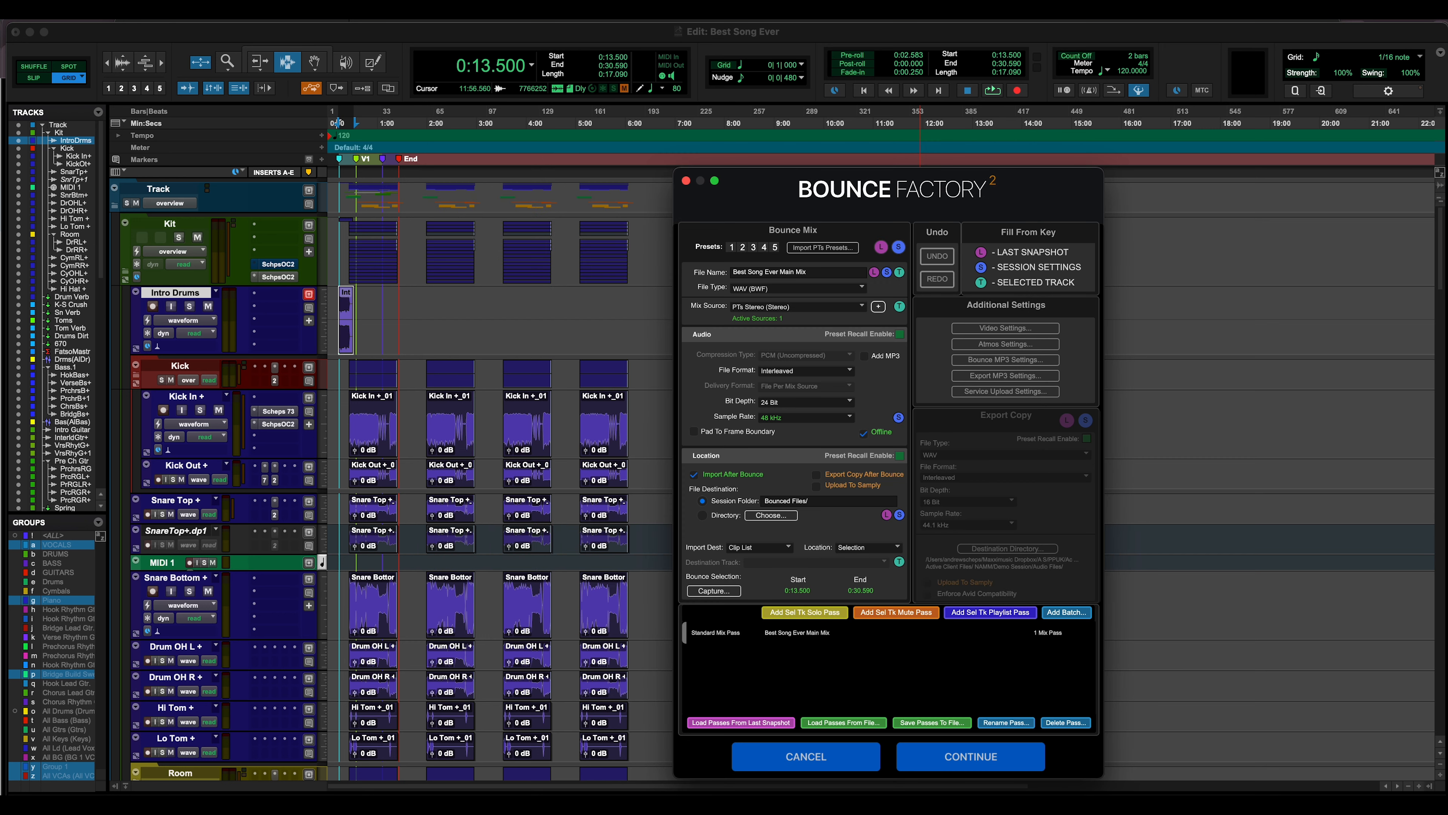
{"action": "left_click", "coordinate": [816, 474]}
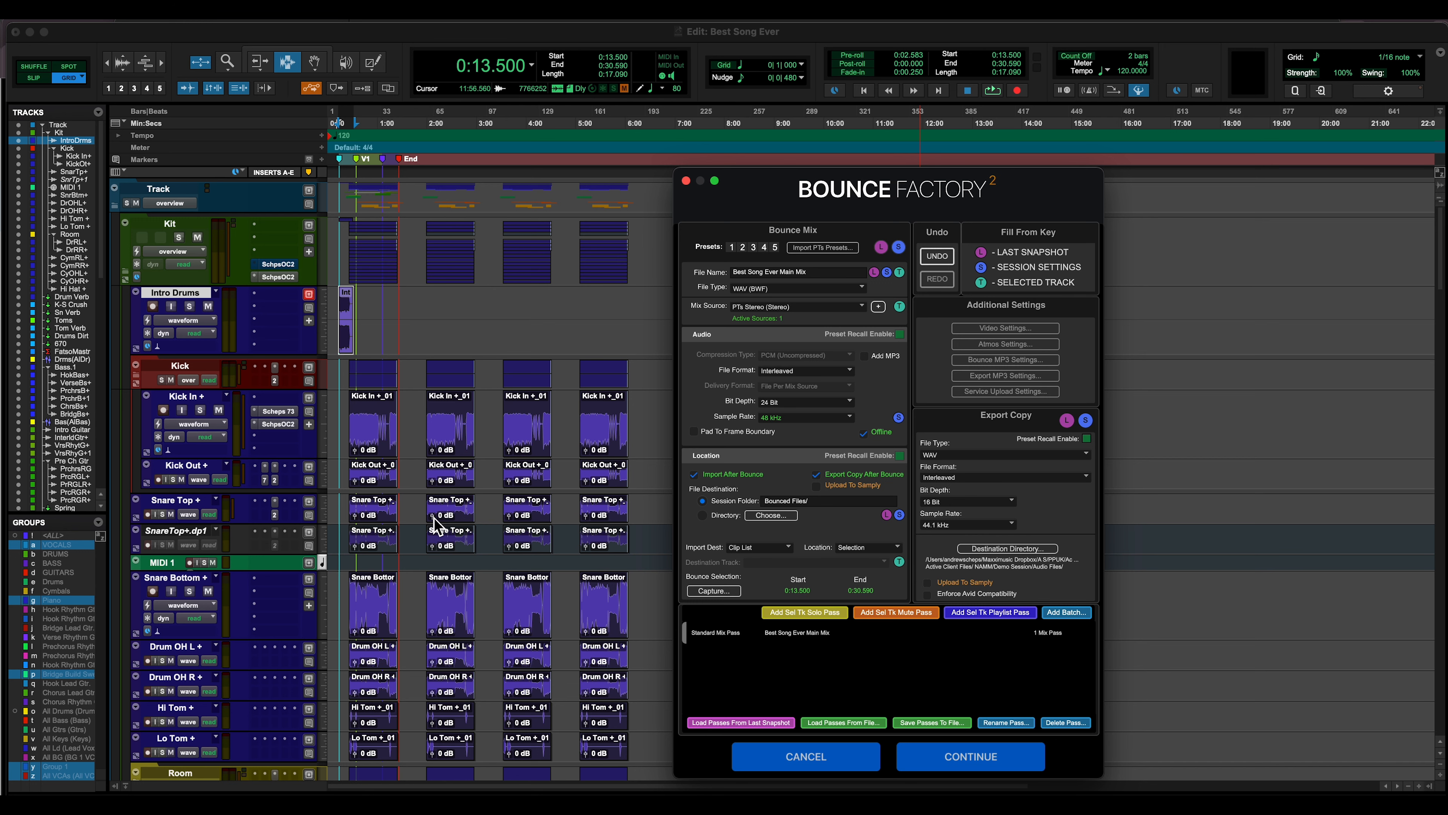
Add a mute pass for the Lead Vox and BG 1 VCA tracks, named Best Song Ever Inst Mix
{"action": "scroll", "coordinate": [436, 525], "scroll_direction": "down", "scroll_amount": 20}
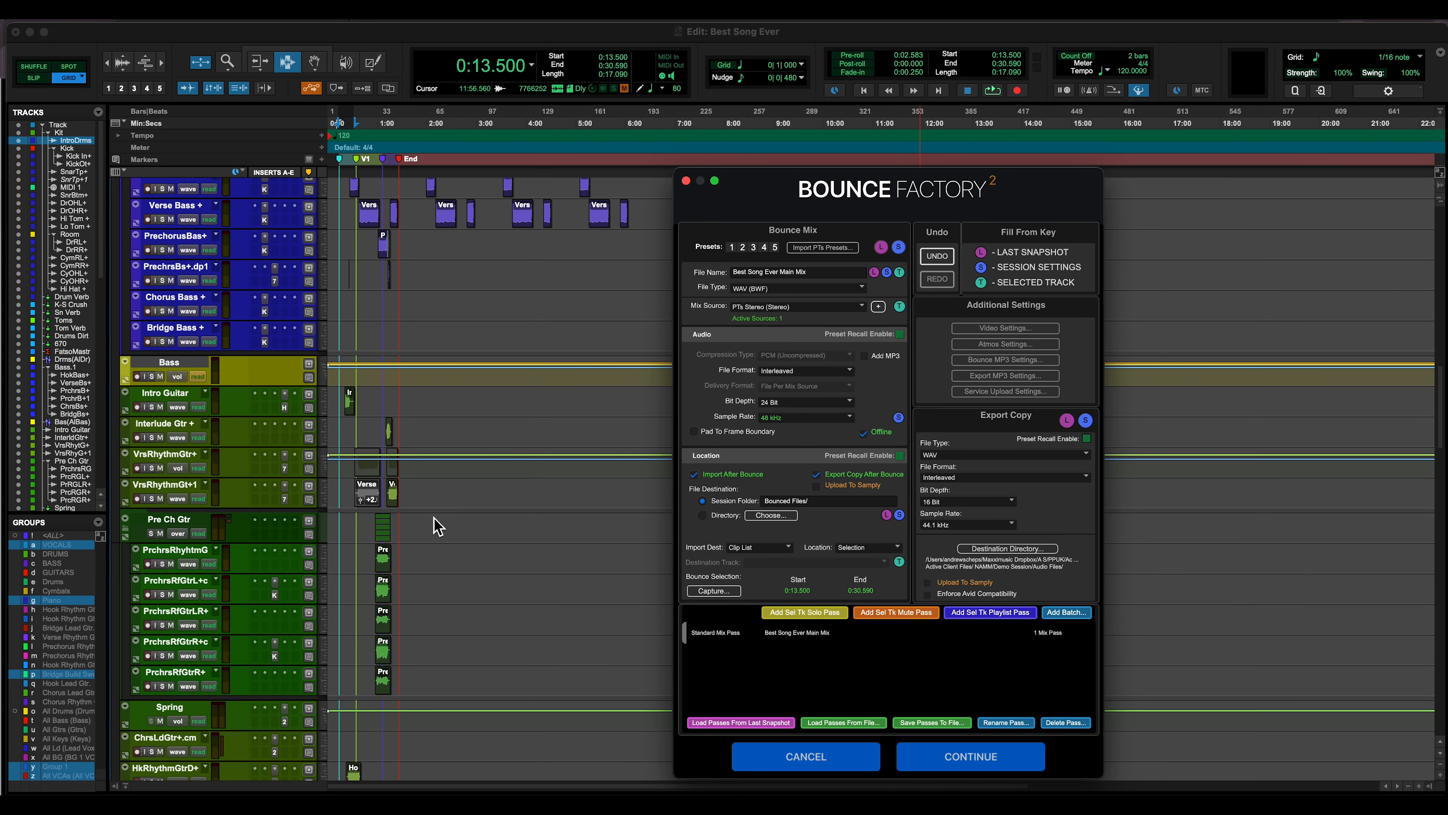
{"action": "scroll", "coordinate": [437, 525], "scroll_direction": "down", "scroll_amount": 20}
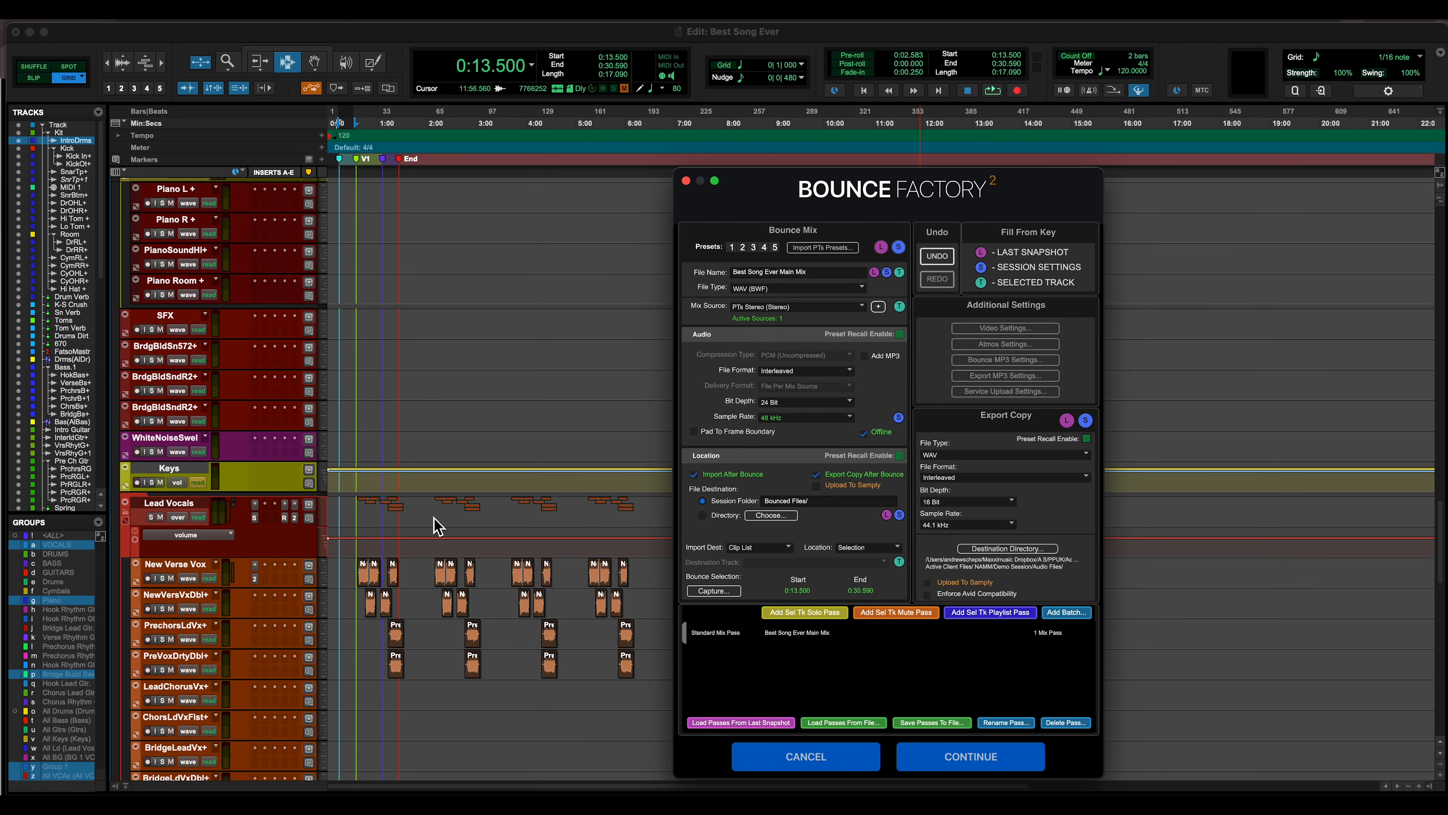
{"action": "scroll", "coordinate": [436, 525], "scroll_direction": "down", "scroll_amount": 15}
{"action": "left_click", "coordinate": [177, 567]}
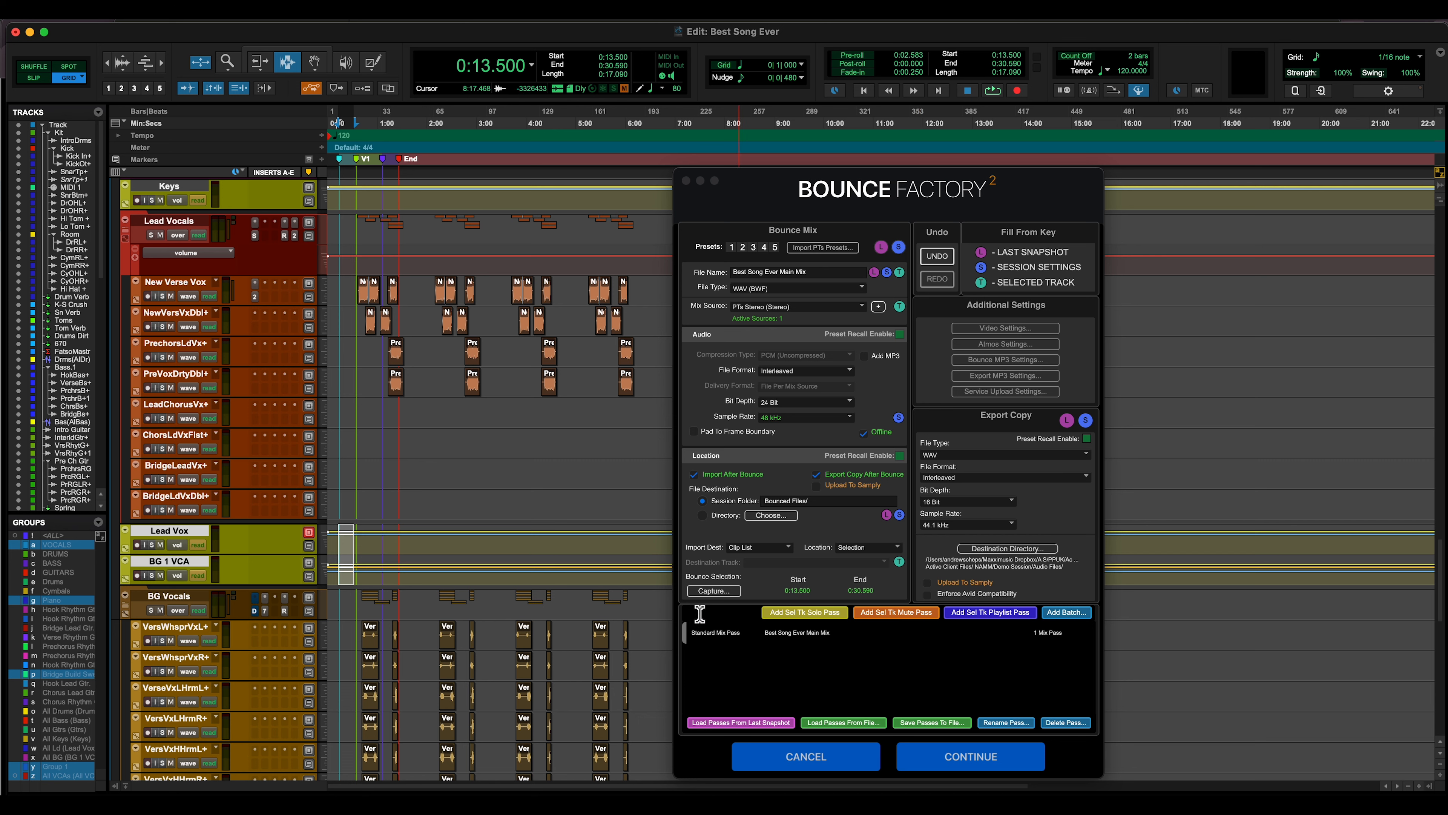
{"action": "left_click", "coordinate": [912, 613]}
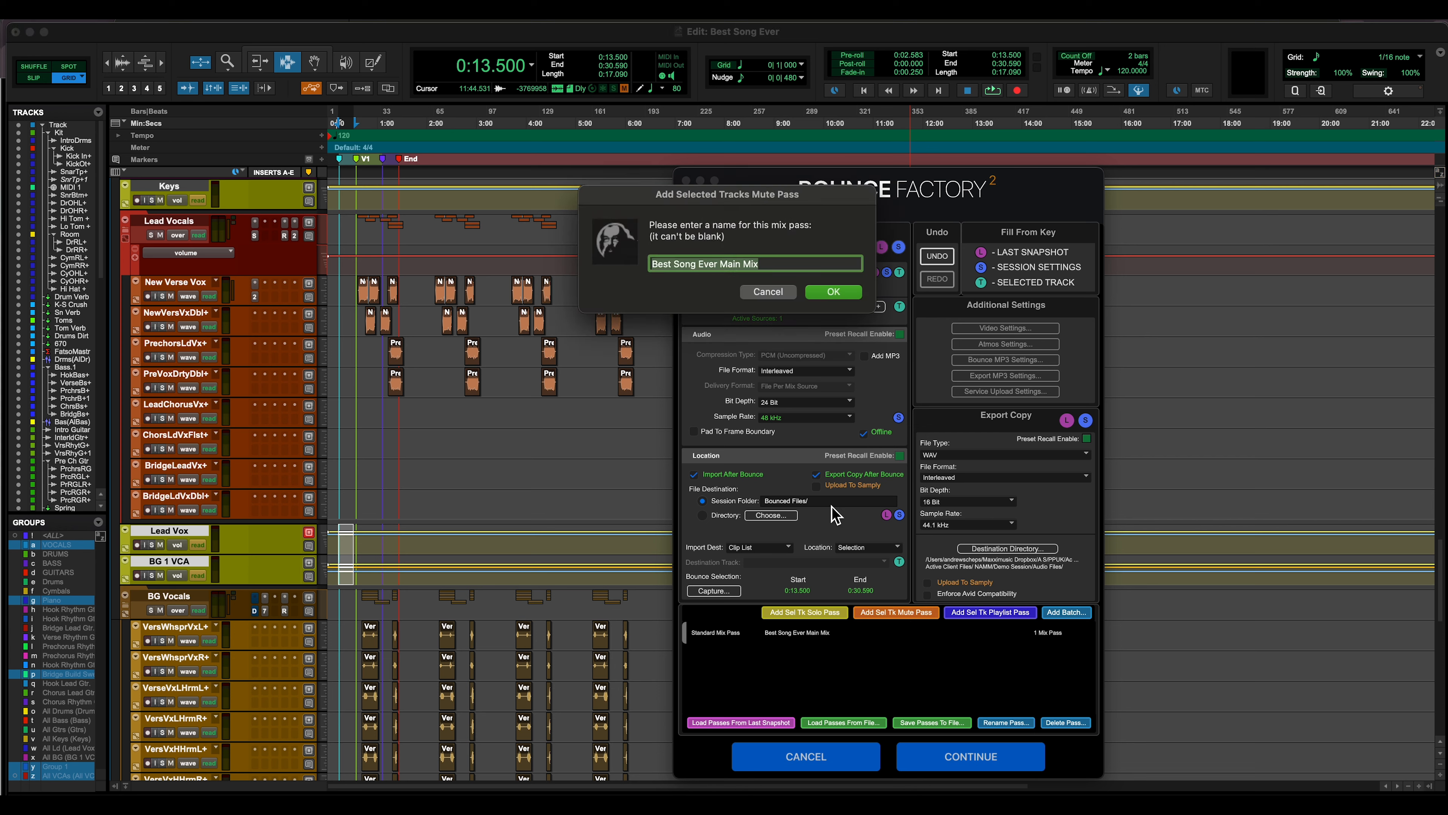
{"action": "double_click", "coordinate": [733, 266]}
{"action": "type", "text": "Inst"}
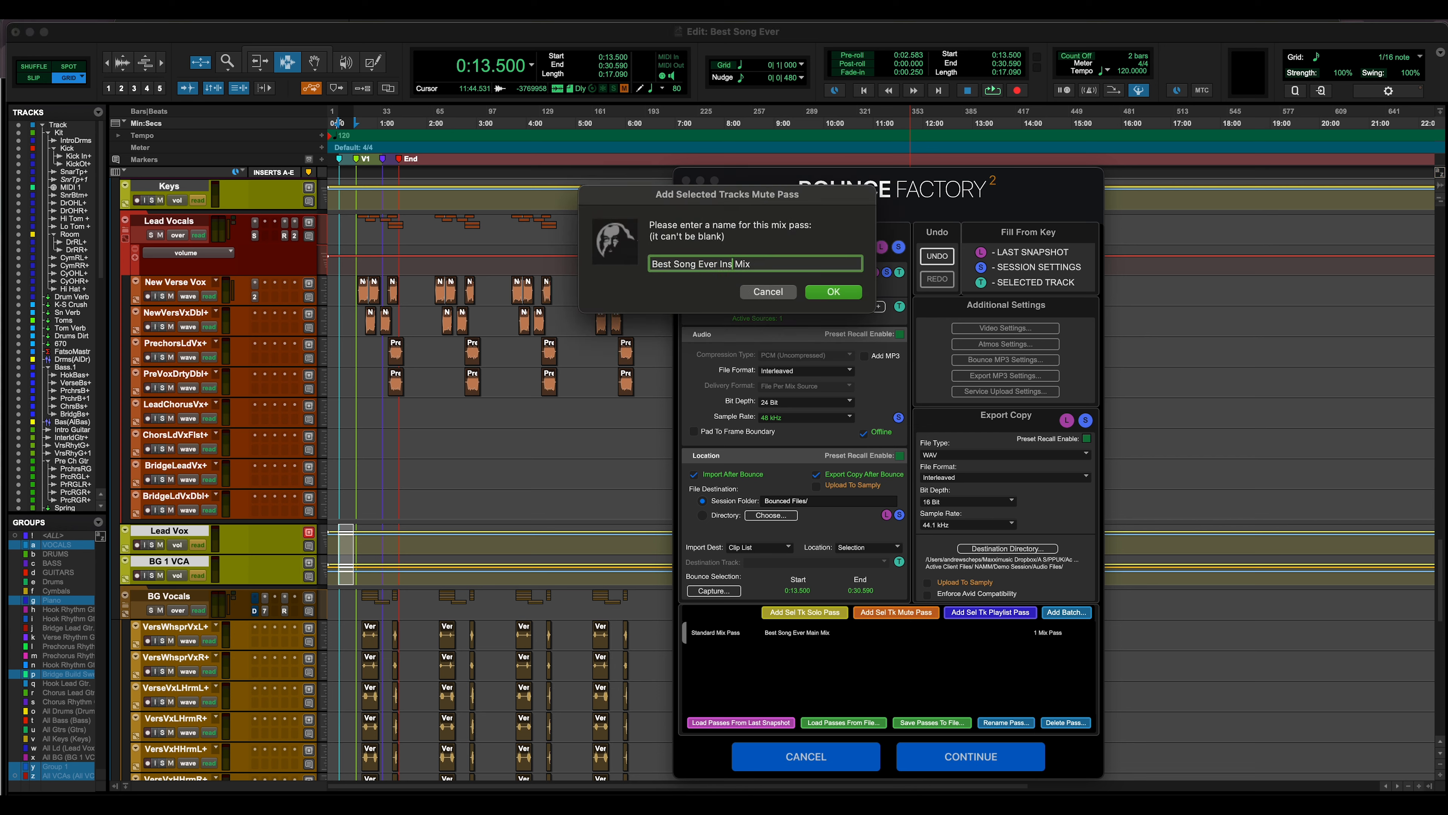
{"action": "key", "text": "Return"}
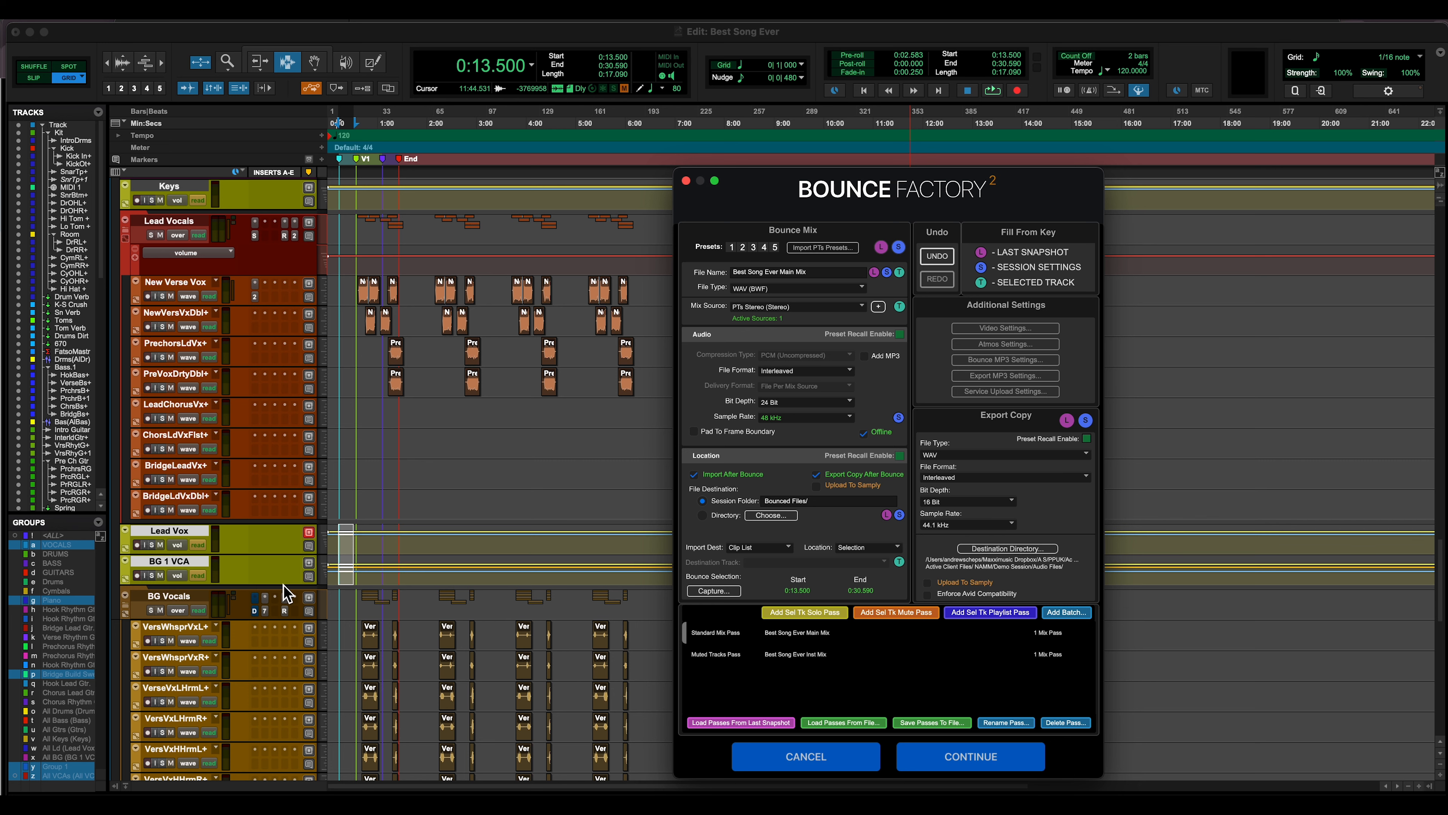
Add a solo pass for the same two vocal tracks, named Best Song Ever a Capella Mix
{"action": "left_click", "coordinate": [800, 614]}
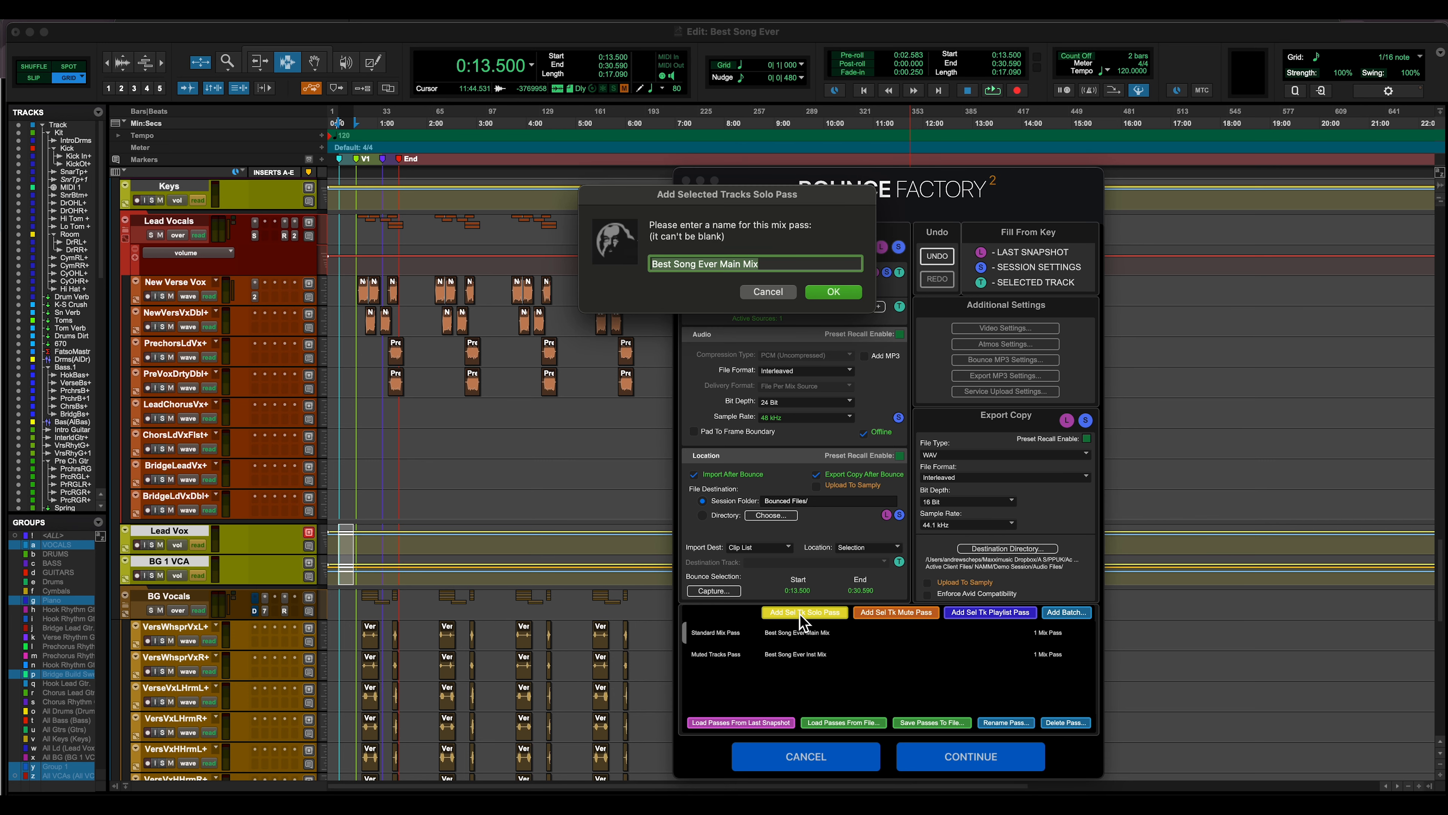
{"action": "double_click", "coordinate": [732, 266]}
{"action": "type", "text": "a Capella"}
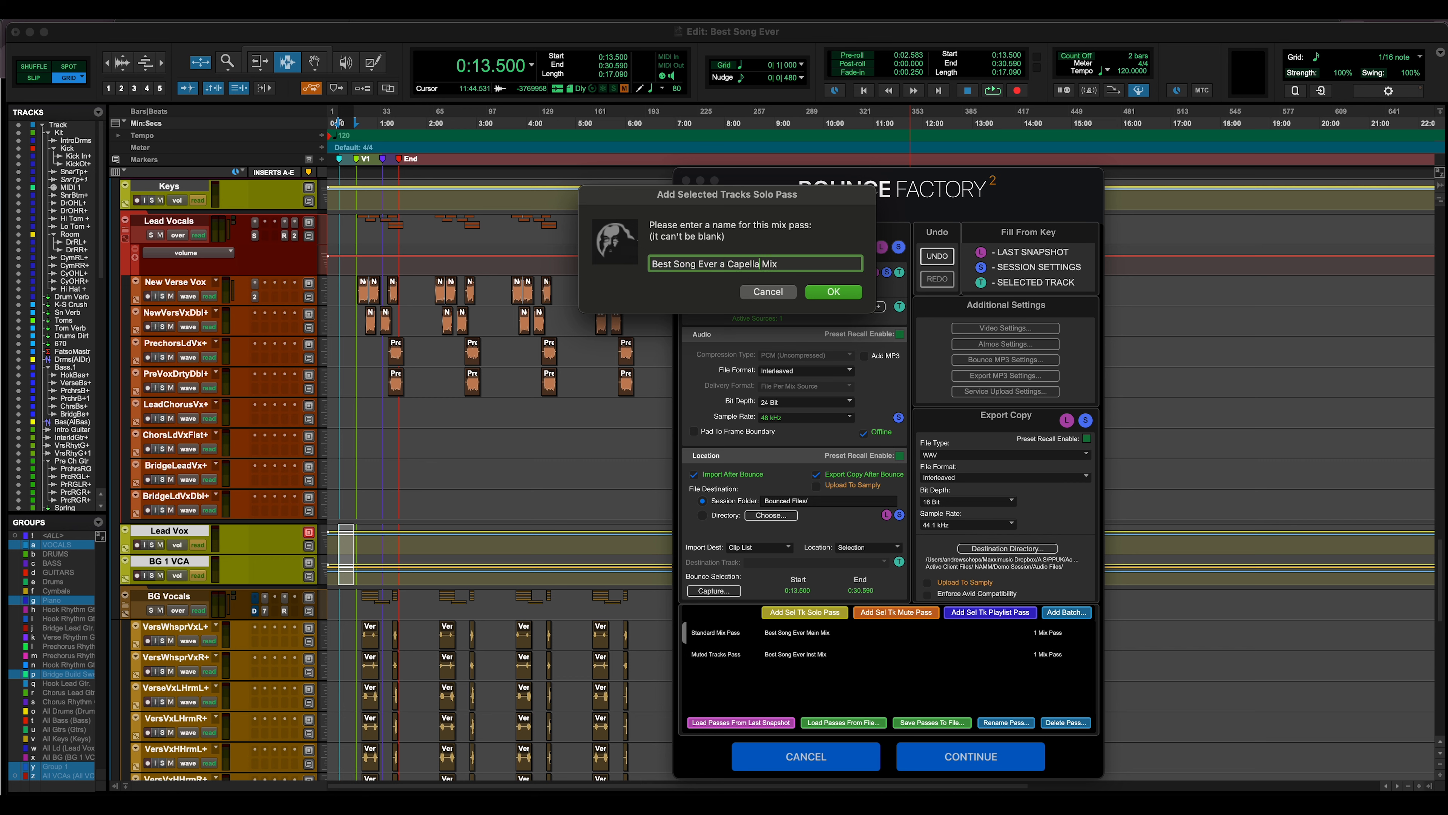
{"action": "key", "text": "Return"}
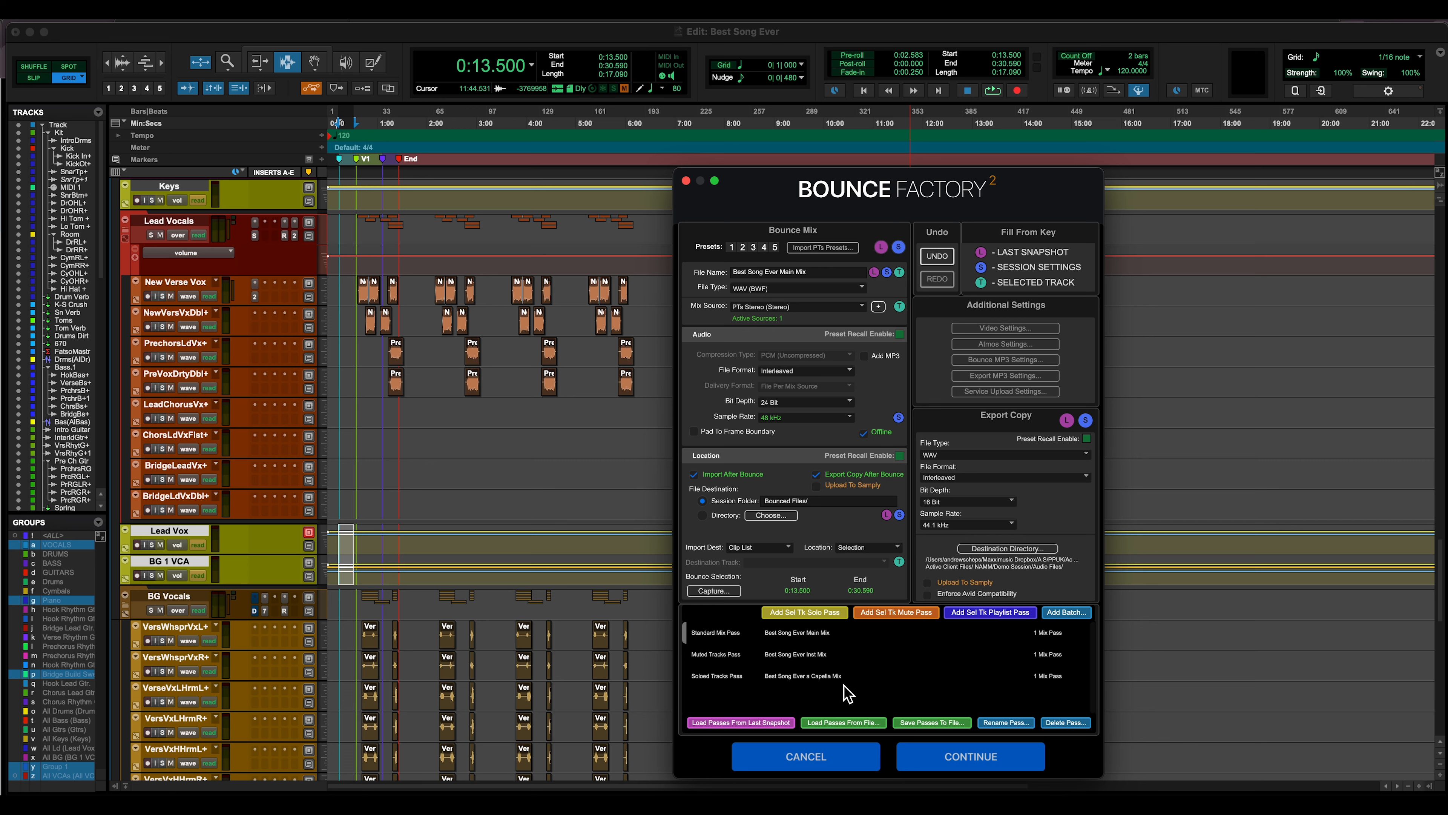
Select the background vocal tracks from VersWhsprVxL+ through PrechrsLDblR+ and open the batch settings for them
{"action": "scroll", "coordinate": [565, 648], "scroll_direction": "down", "scroll_amount": 5}
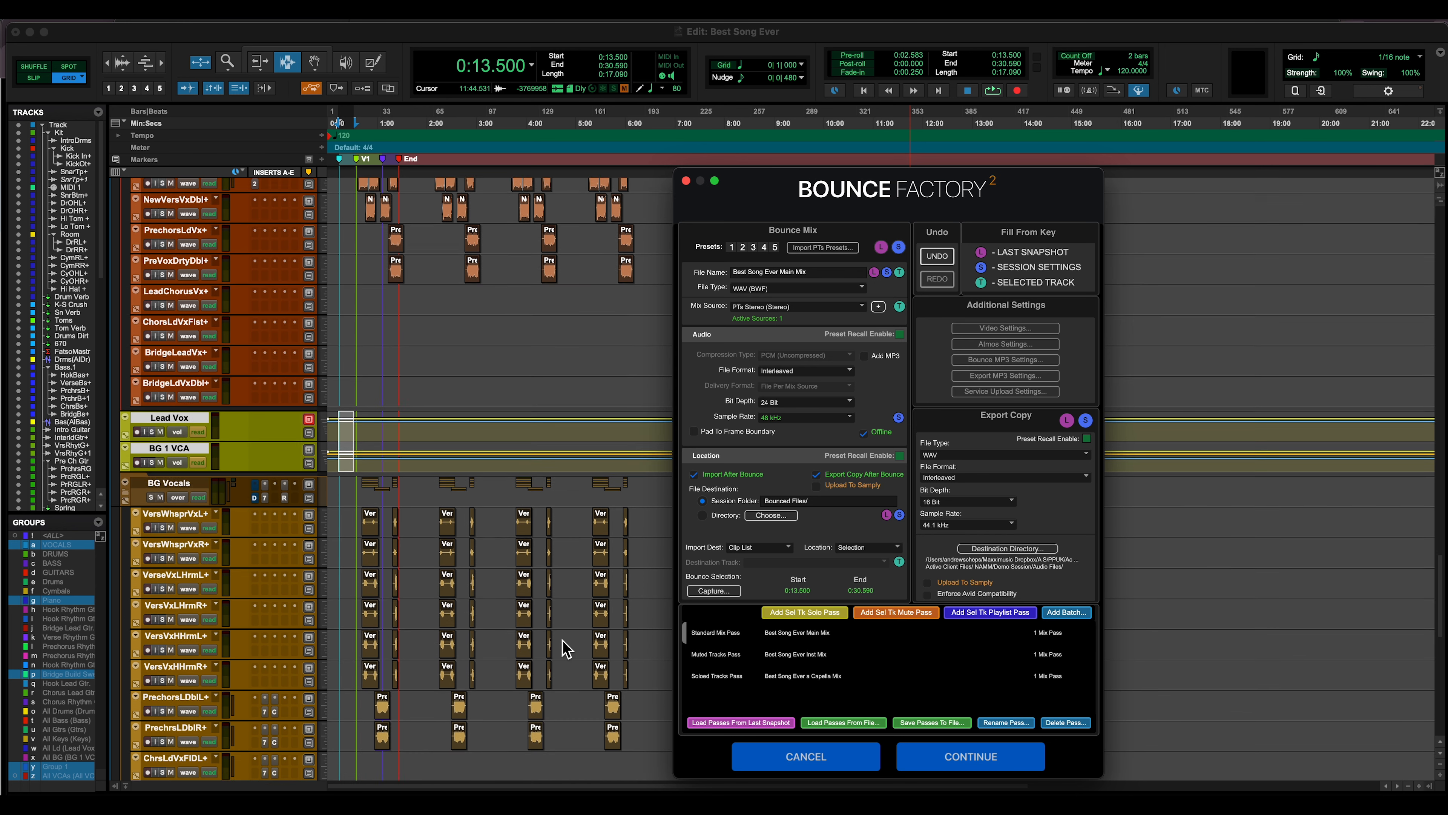
{"action": "left_click_drag", "start_coordinate": [348, 485], "coordinate": [358, 709]}
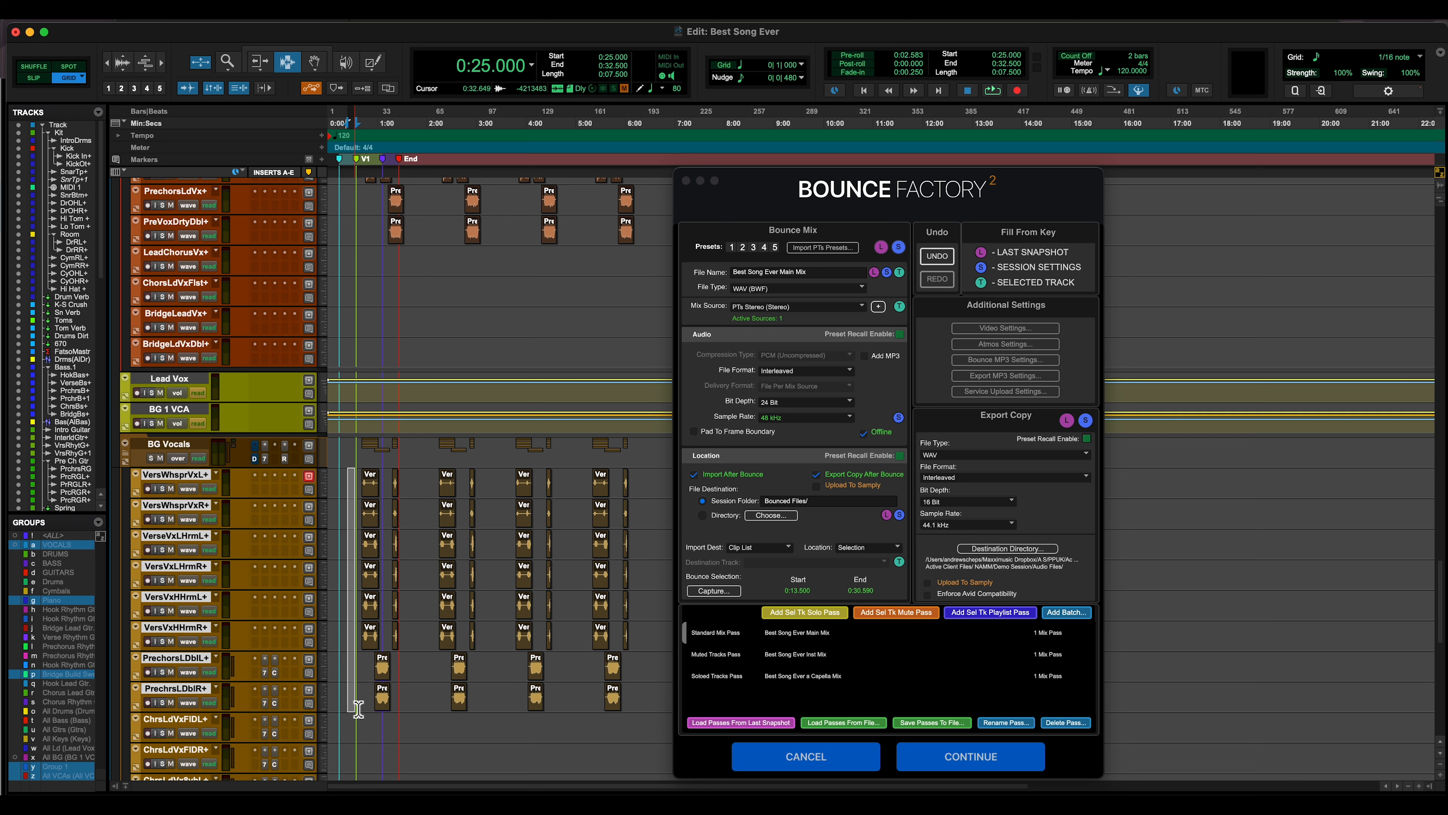
{"action": "left_click", "coordinate": [353, 475]}
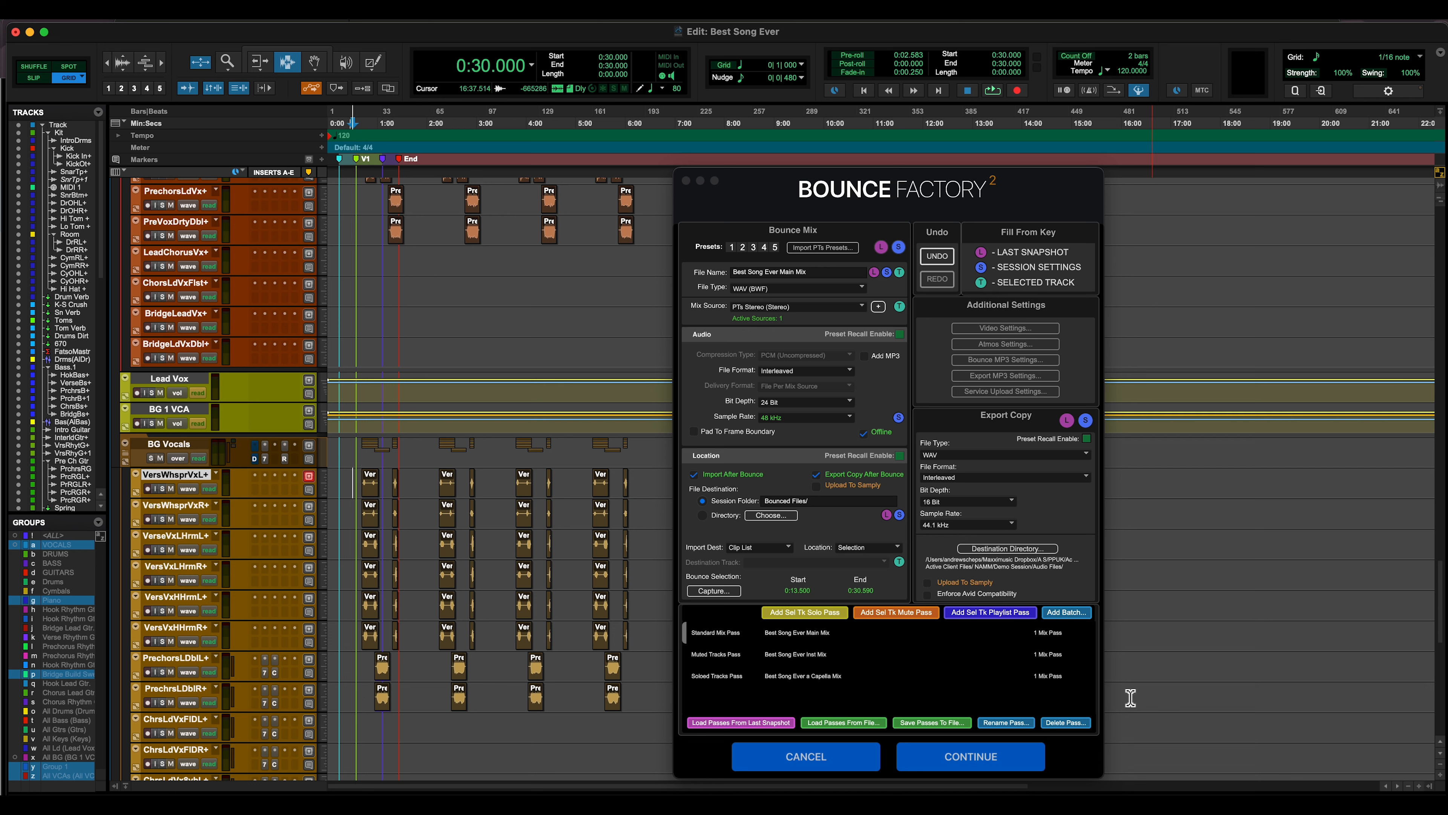
{"action": "left_click", "coordinate": [356, 515]}
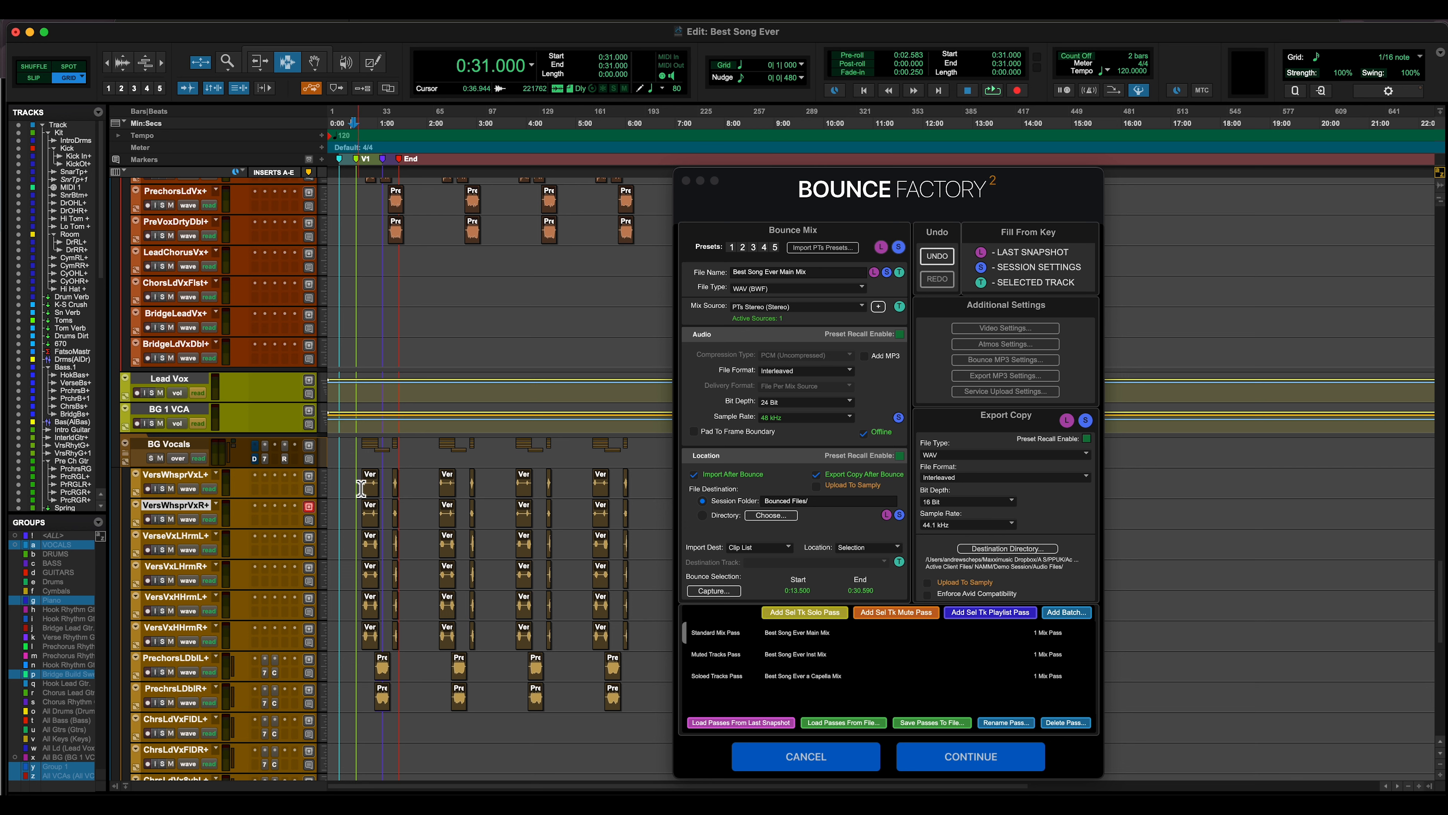
{"action": "left_click_drag", "start_coordinate": [361, 488], "coordinate": [364, 702]}
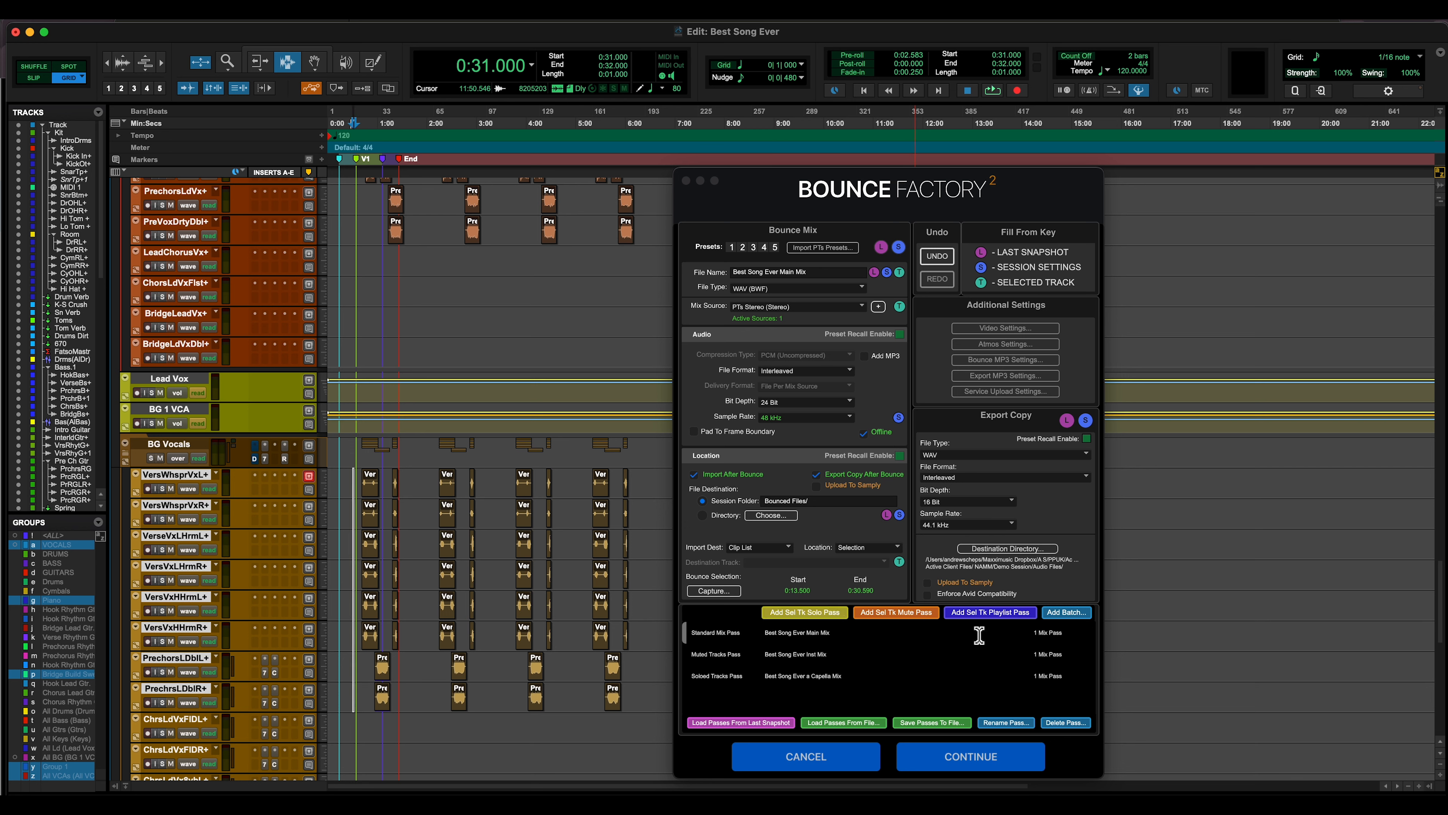
{"action": "left_click", "coordinate": [1089, 616]}
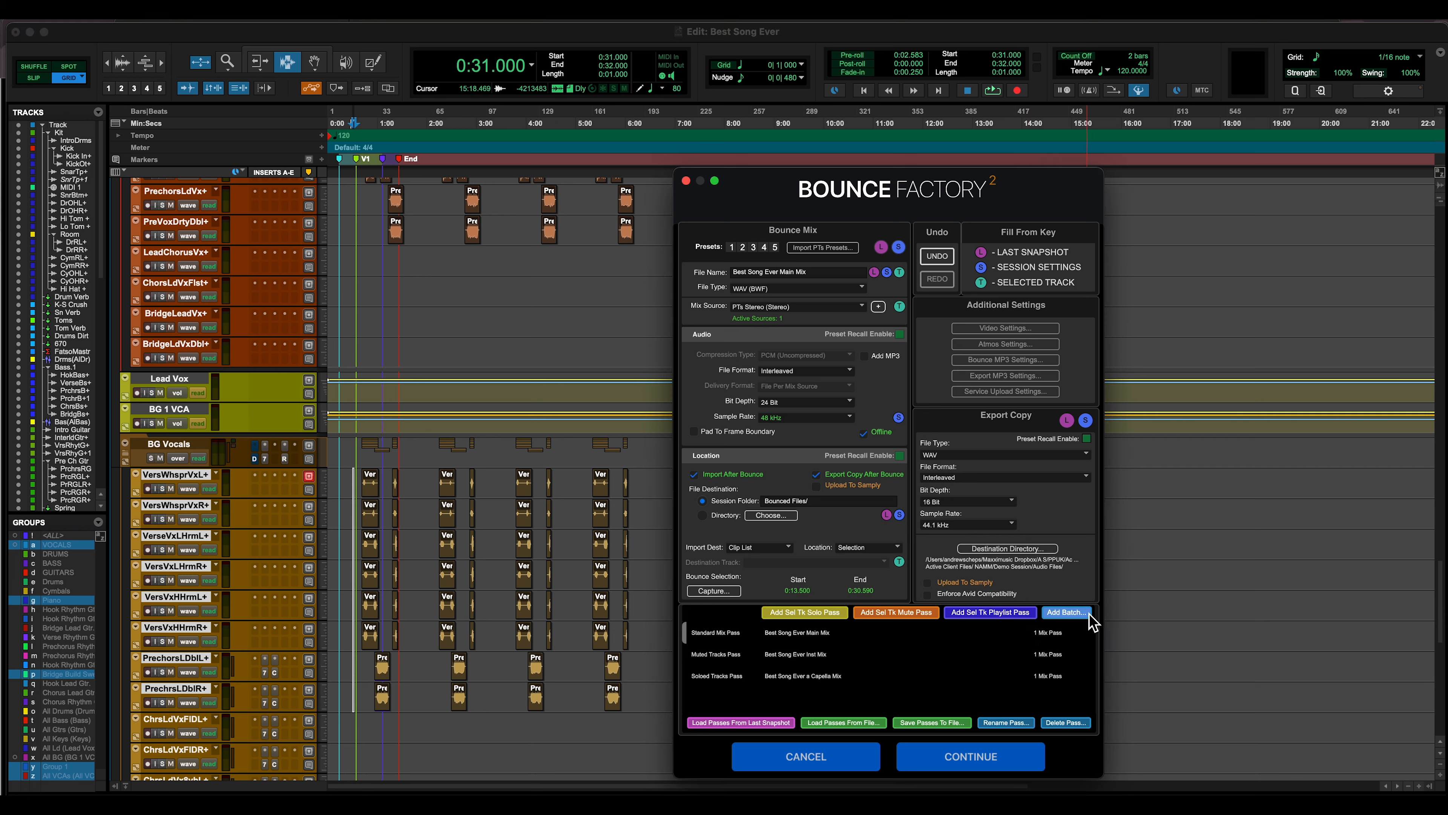
{"action": "left_click", "coordinate": [1091, 618]}
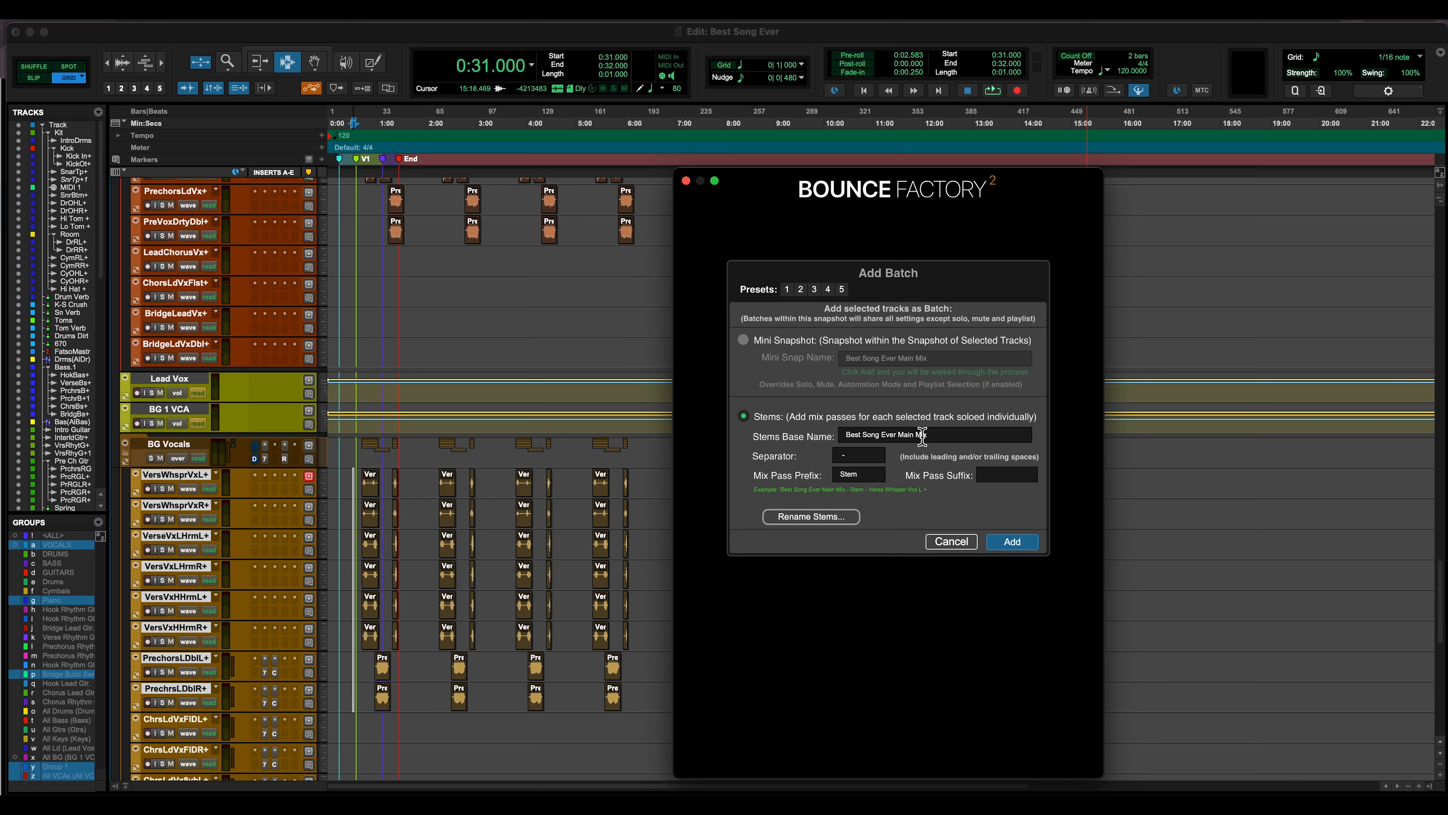
Add the selected tracks as a stems batch with base name Best Song Ever and an underscore as separator
{"action": "key", "text": "BackSpace"}
{"action": "key", "text": "BackSpace"}
{"action": "key", "text": "BackSpace"}
{"action": "key", "text": "BackSpace"}
{"action": "key", "text": "BackSpace"}
{"action": "key", "text": "BackSpace"}
{"action": "key", "text": "BackSpace"}
{"action": "key", "text": "BackSpace"}
{"action": "key", "text": "BackSpace"}
{"action": "key", "text": "BackSpace"}
{"action": "key", "text": "BackSpace"}
{"action": "type", "text": "_"}
{"action": "left_click", "coordinate": [1023, 544]}
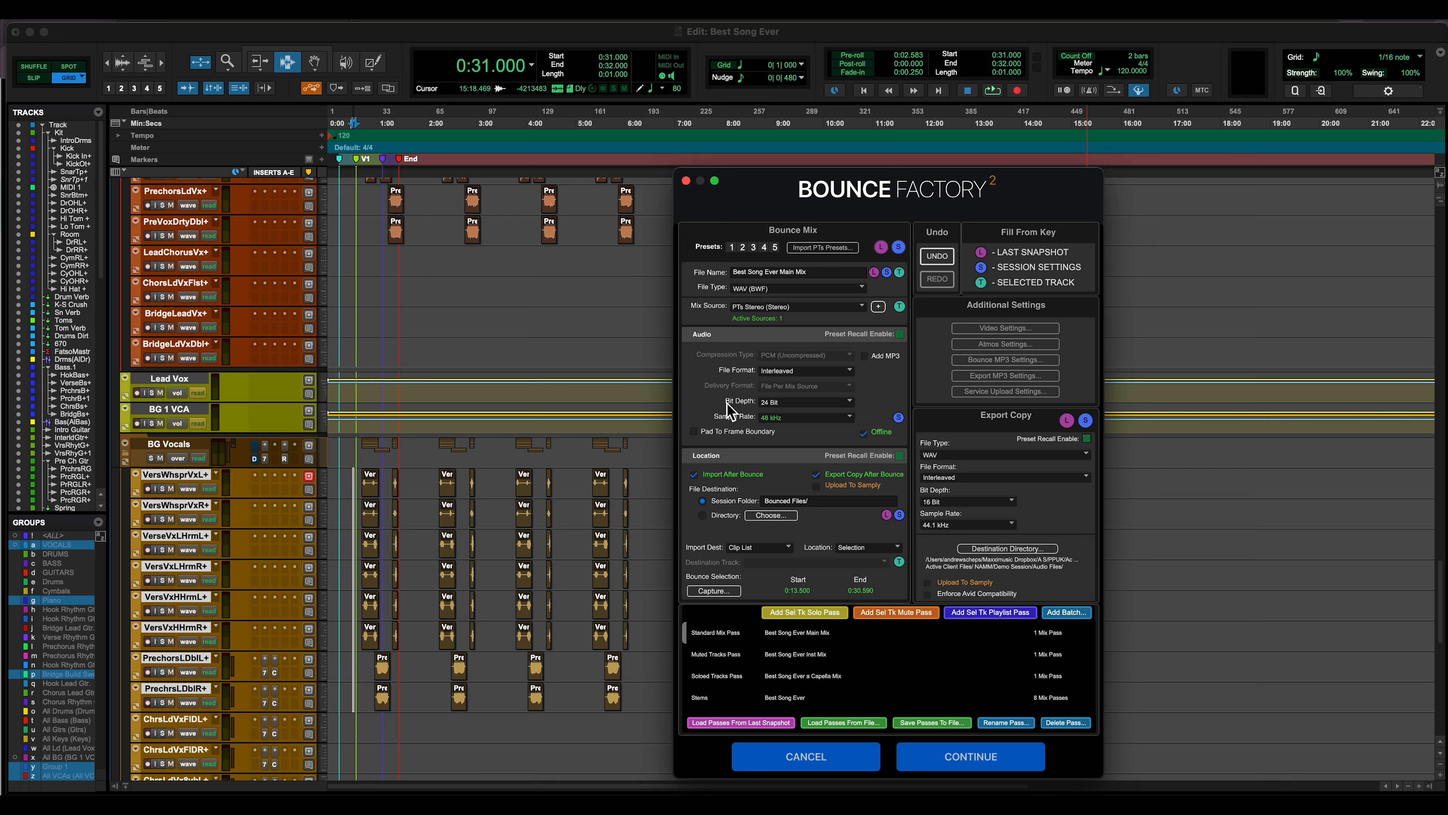
Turn off exporting a copy after bounce and save the snapshot as Best Song Ever Main Mixes
{"action": "left_click", "coordinate": [882, 478]}
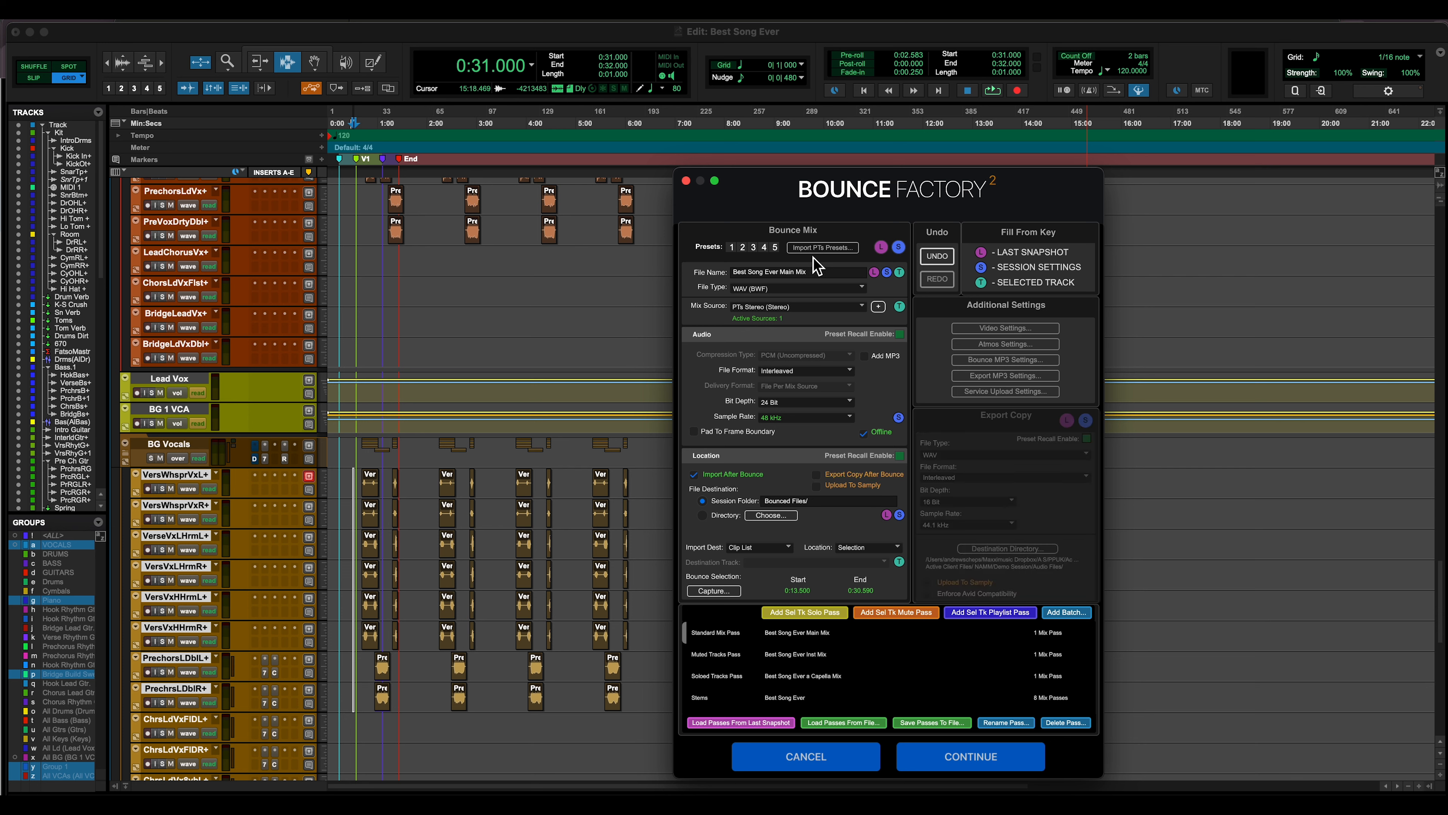
{"action": "left_click", "coordinate": [975, 759]}
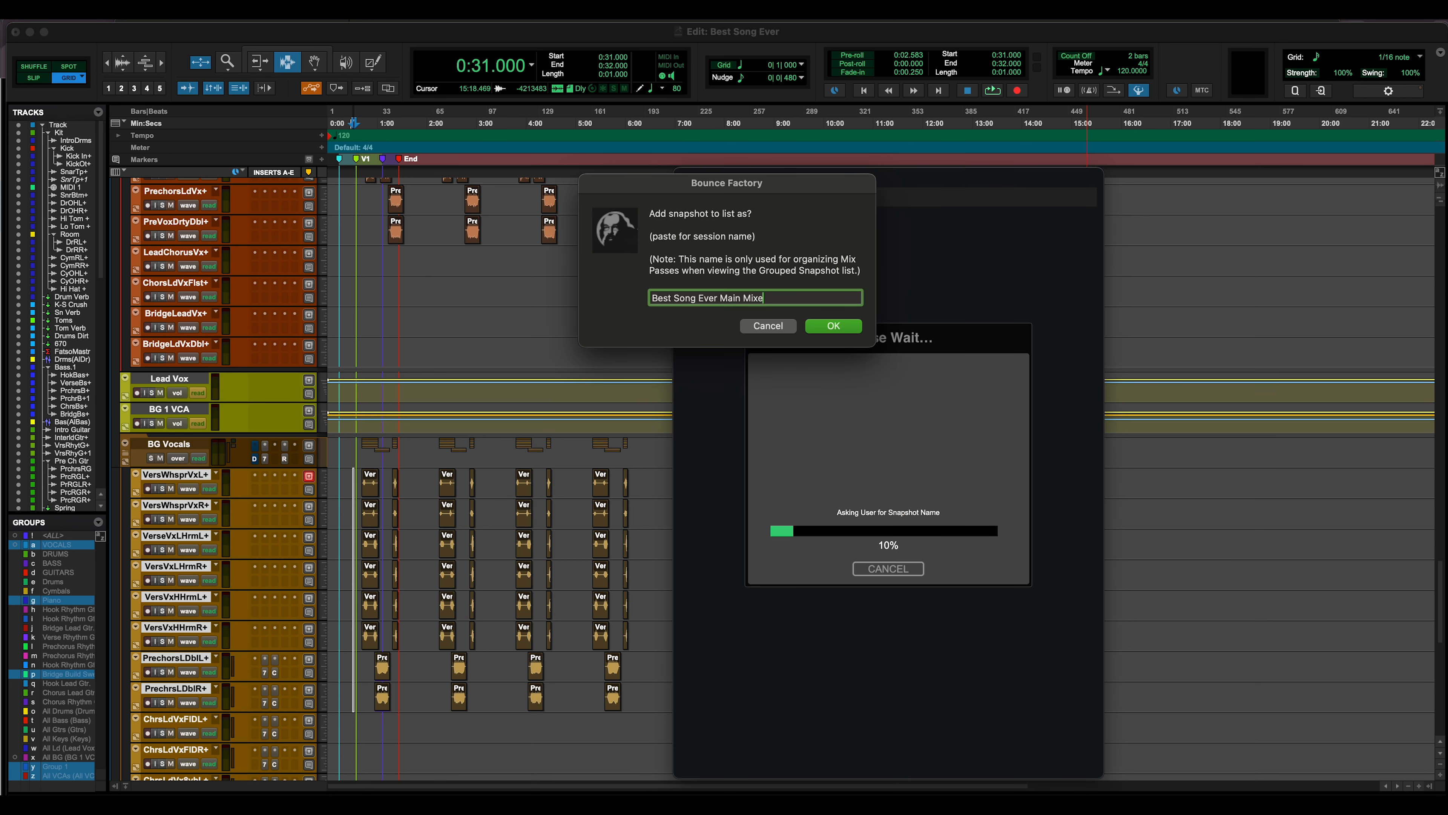
{"action": "key", "text": "Return"}
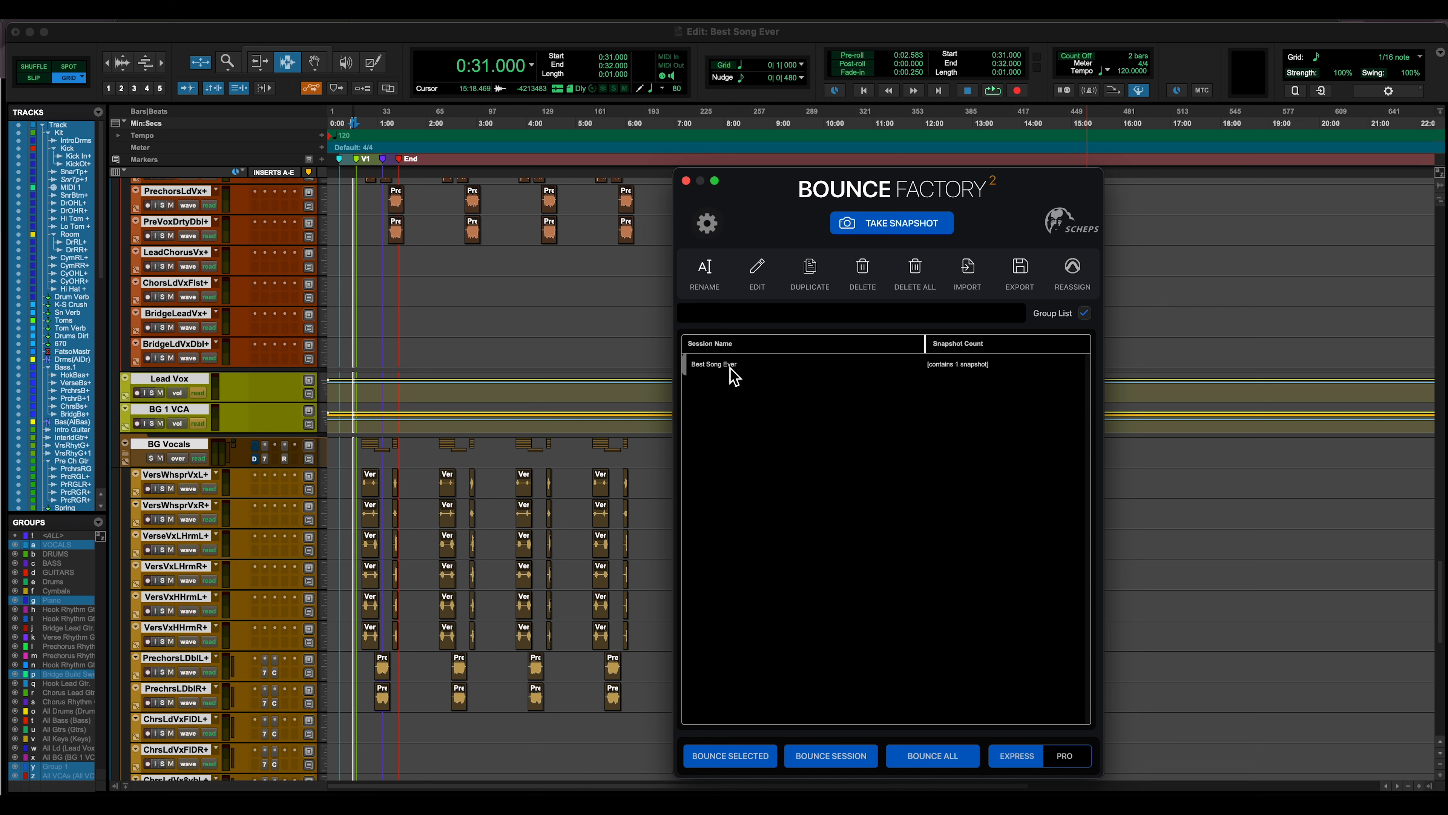
Open the Best Song Ever Main Mixes snapshot down to its mix passes and bounce them, keeping the snapshots
{"action": "double_click", "coordinate": [978, 368]}
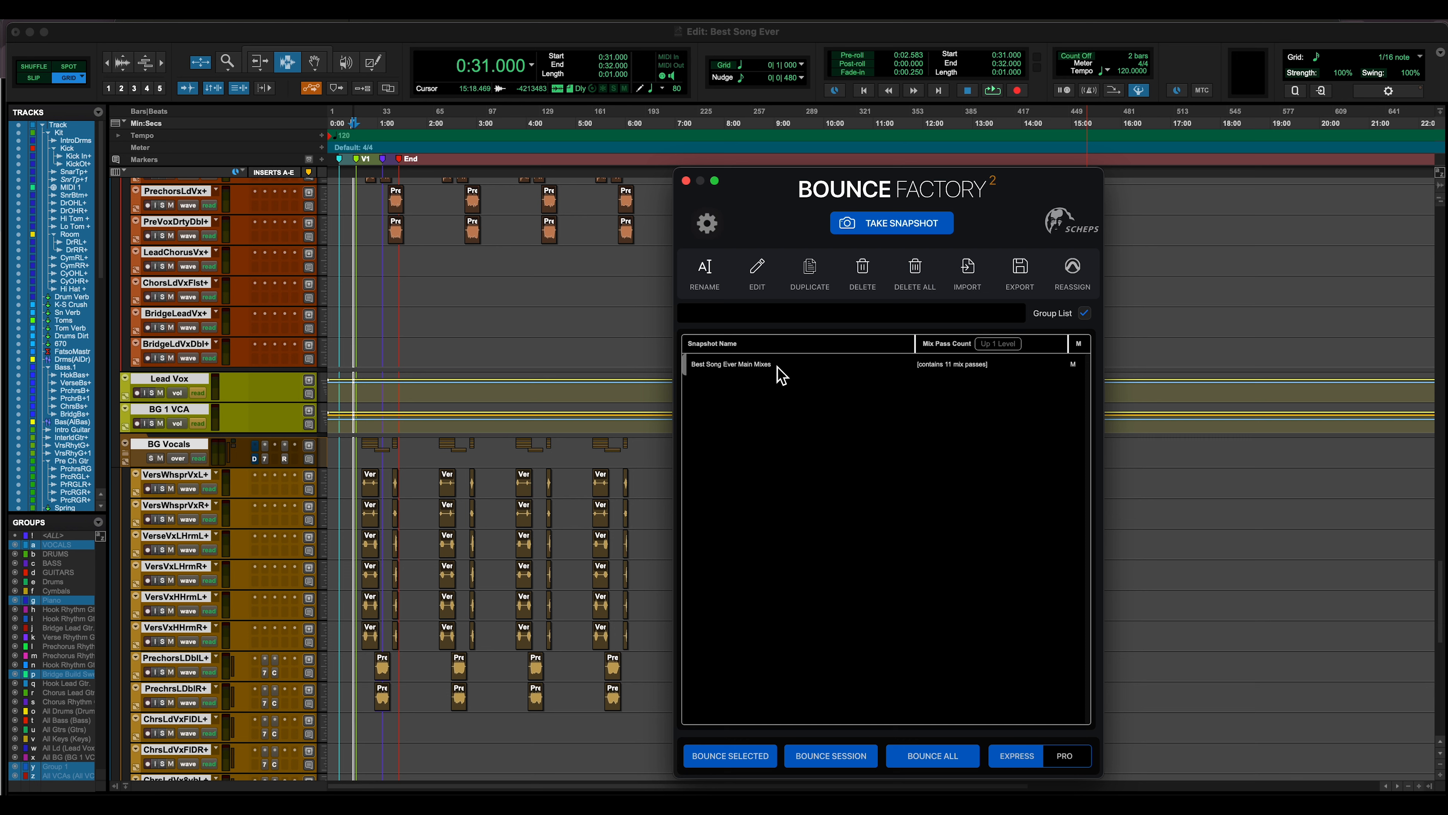
{"action": "double_click", "coordinate": [964, 373]}
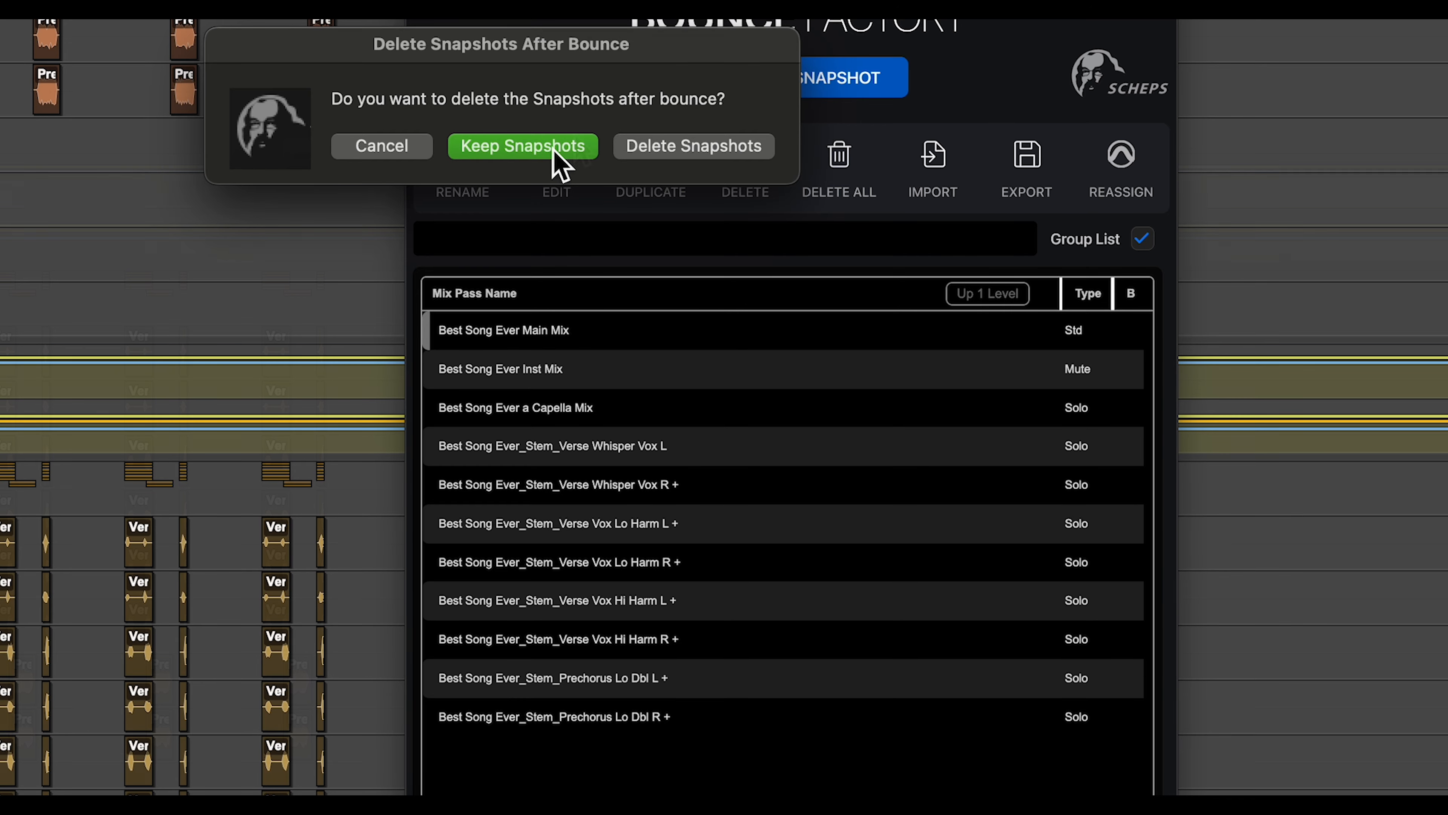
{"action": "left_click", "coordinate": [553, 149]}
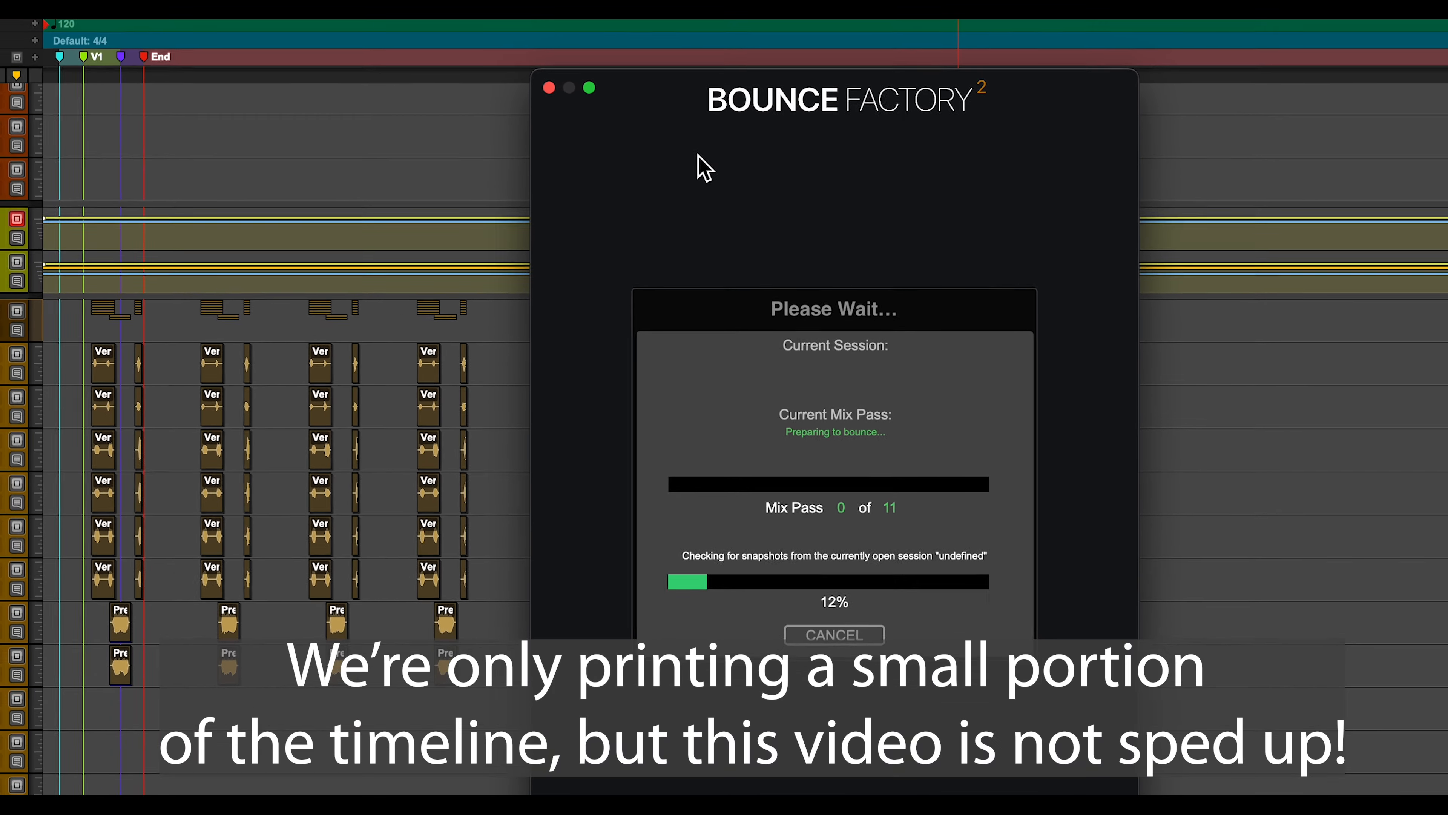